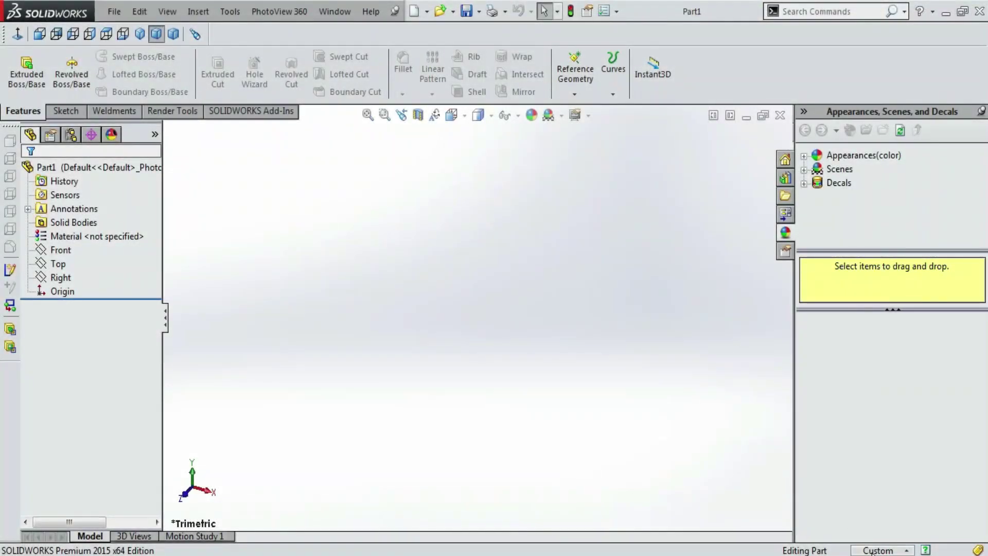
Switch the part to MMGS millimetre units and apply the Plain White scene.
left_click(872, 550)
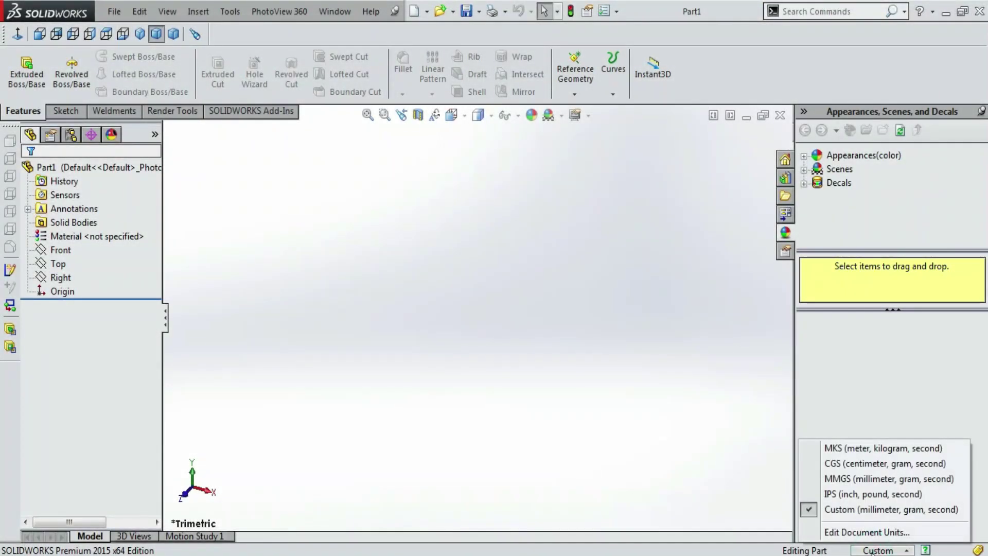
left_click(866, 479)
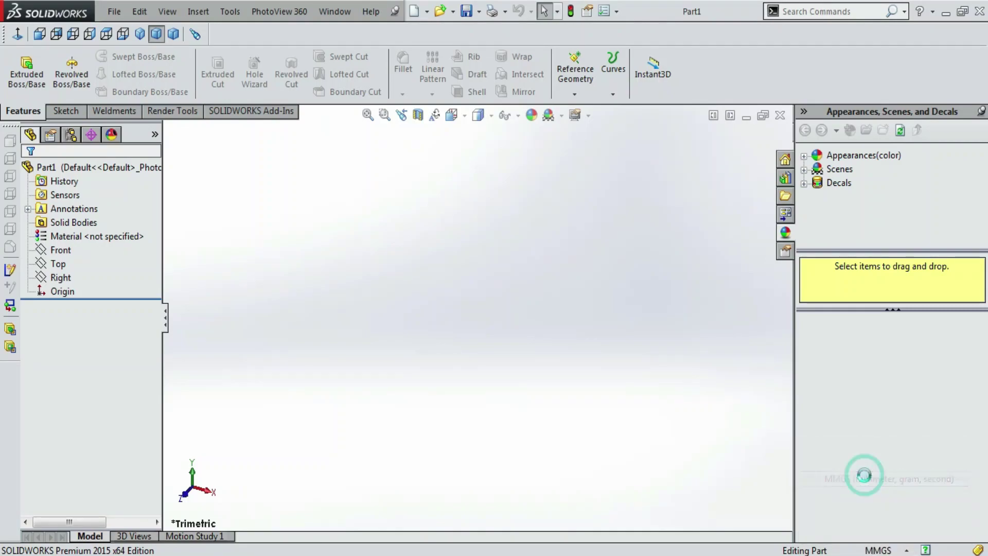
left_click(560, 116)
left_click(587, 38)
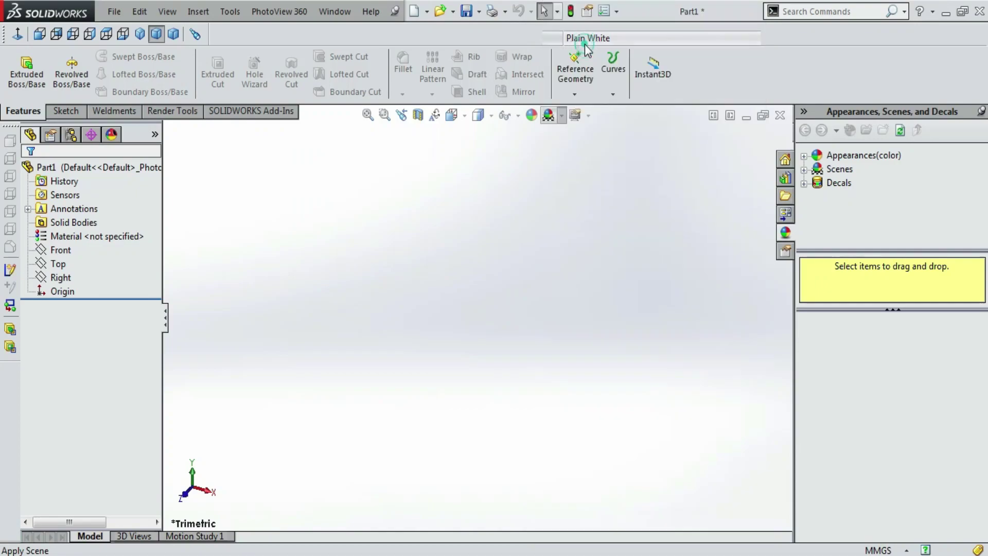
left_click(576, 114)
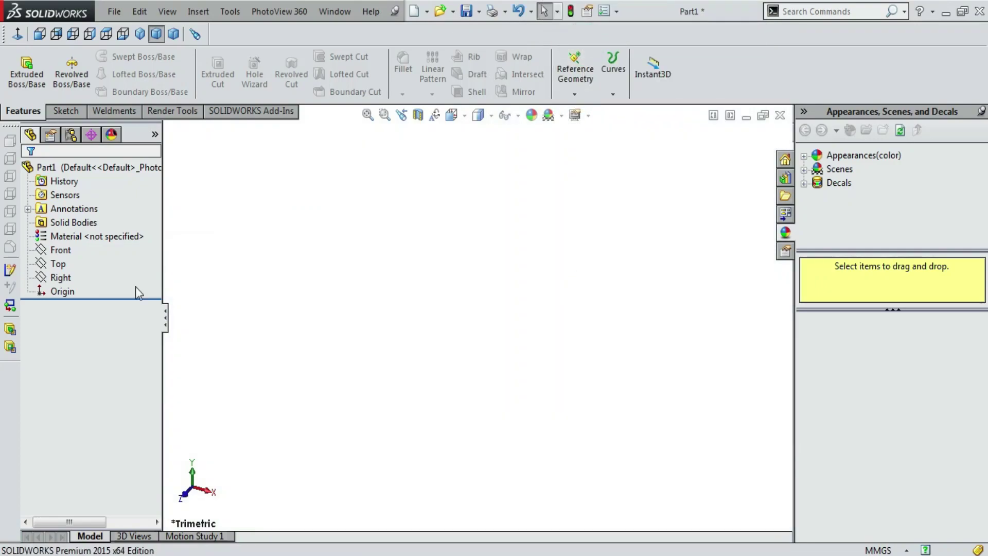
Start a sketch on the Top plane and draw a circle centred on the origin.
left_click(60, 250)
left_click(58, 263)
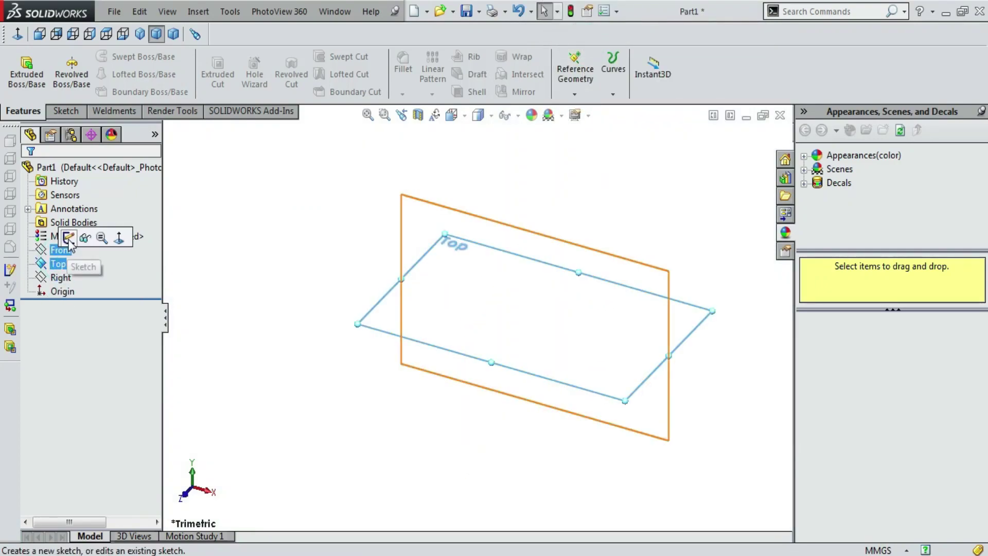
left_click(82, 230)
left_click(132, 56)
left_click(141, 74)
mouse_move(535, 317)
left_mouse_down()
mouse_move(539, 332)
mouse_move(456, 350)
left_mouse_up()
Dimension the circle's diameter to 21 mm.
key("Escape")
left_click(59, 67)
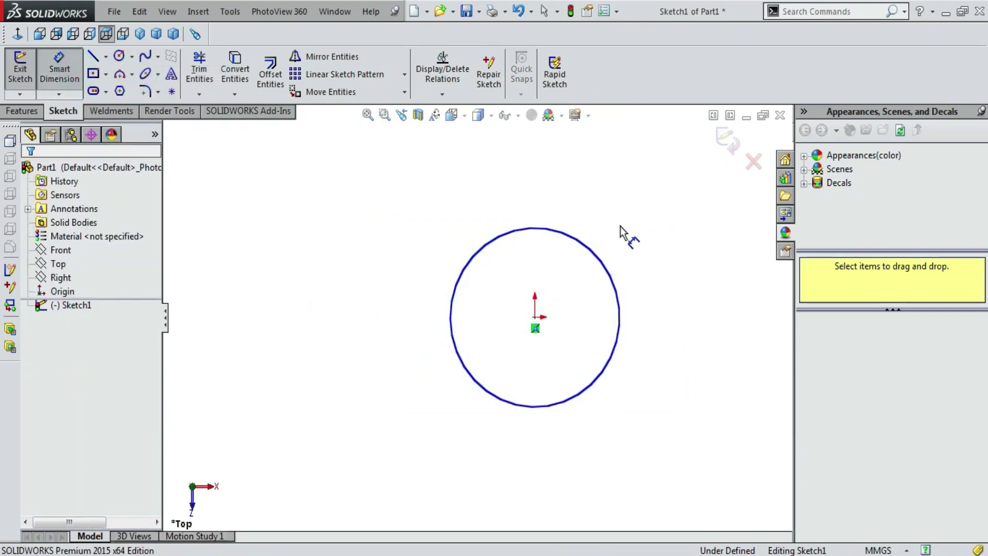
left_click(599, 260)
left_click(701, 309)
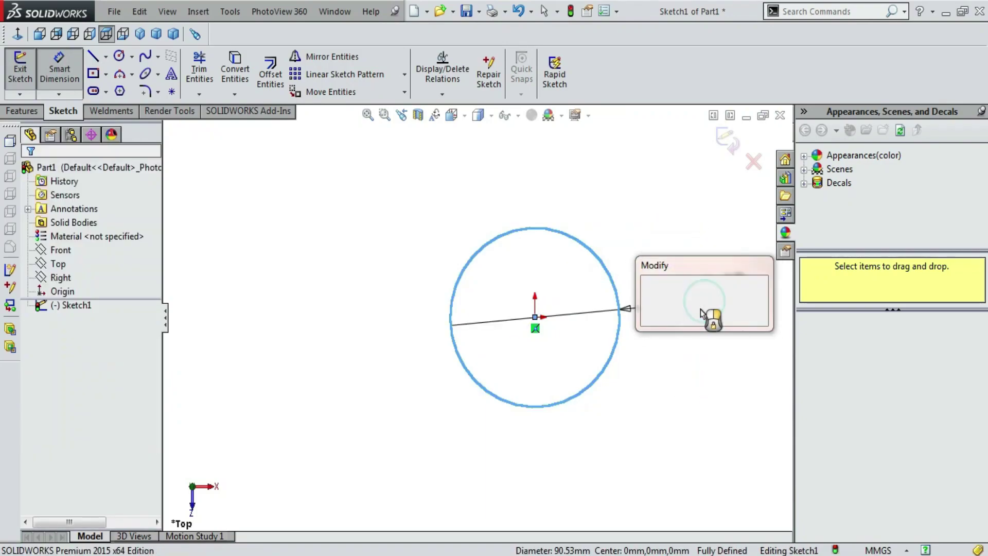
type("21")
key("Return")
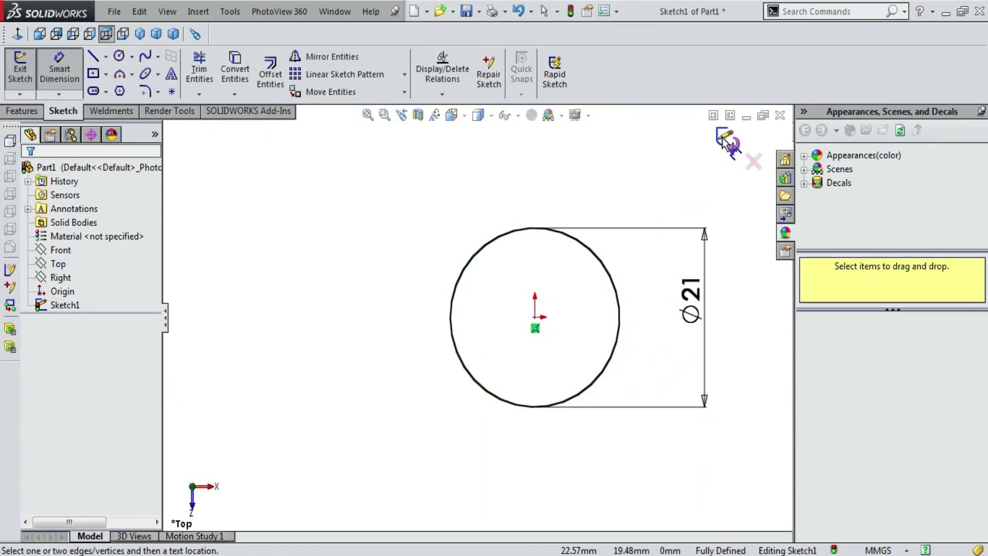
Extrude the circle sketch 22 mm with a Mid Plane end condition into a cylinder.
left_click(722, 138)
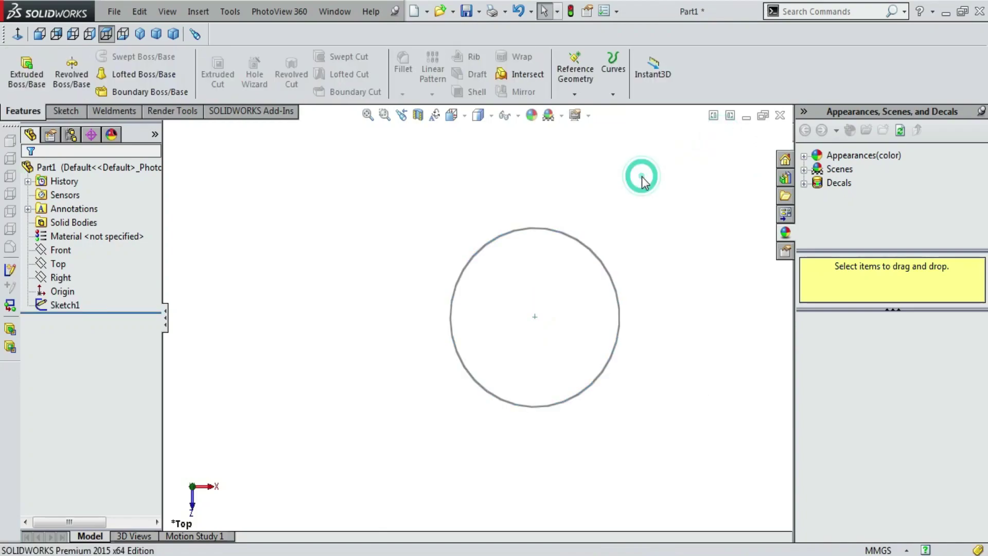
middle_click_drag(620, 187, 570, 304)
left_click(26, 72)
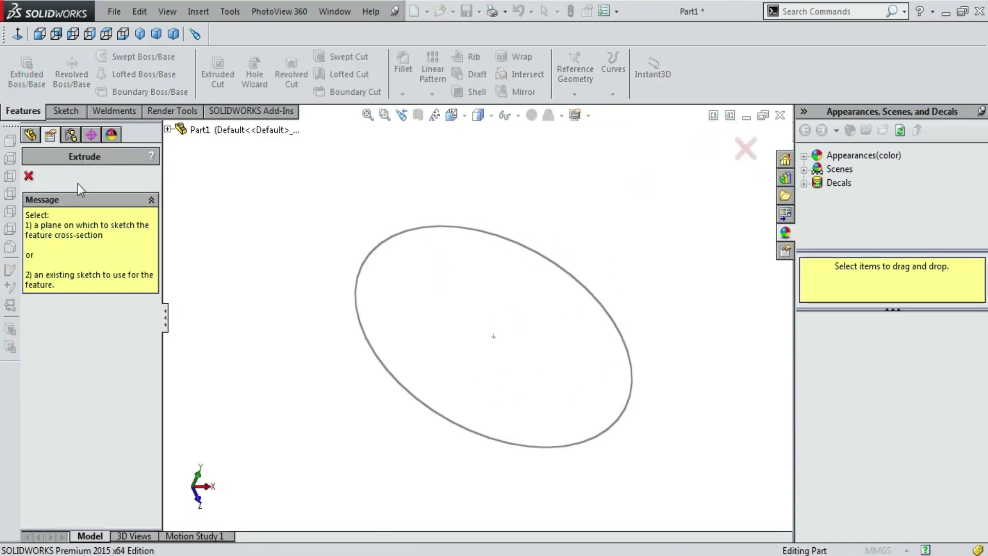
left_click(365, 338)
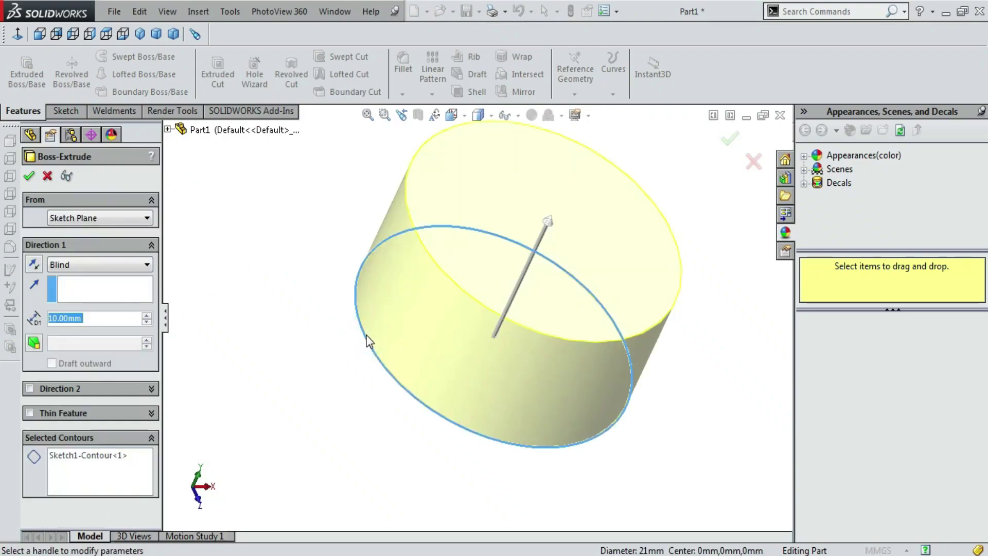
double_click(111, 321)
type("22")
key("Return")
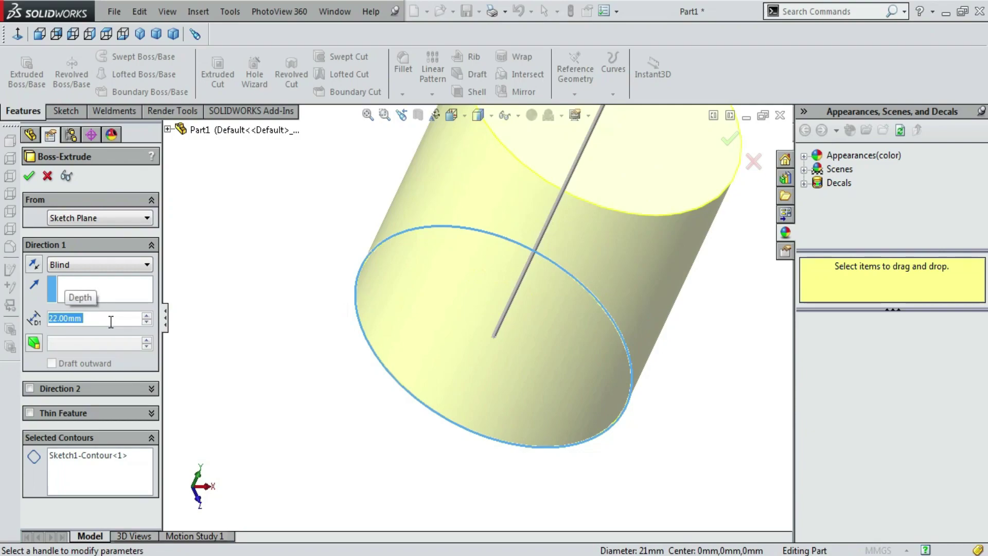
left_click(118, 265)
left_click(110, 325)
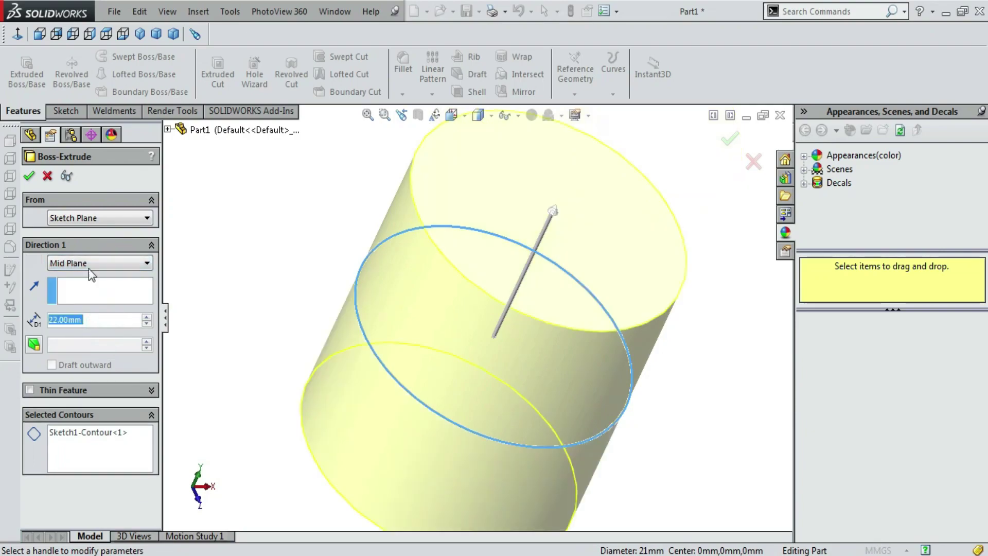
left_click(29, 177)
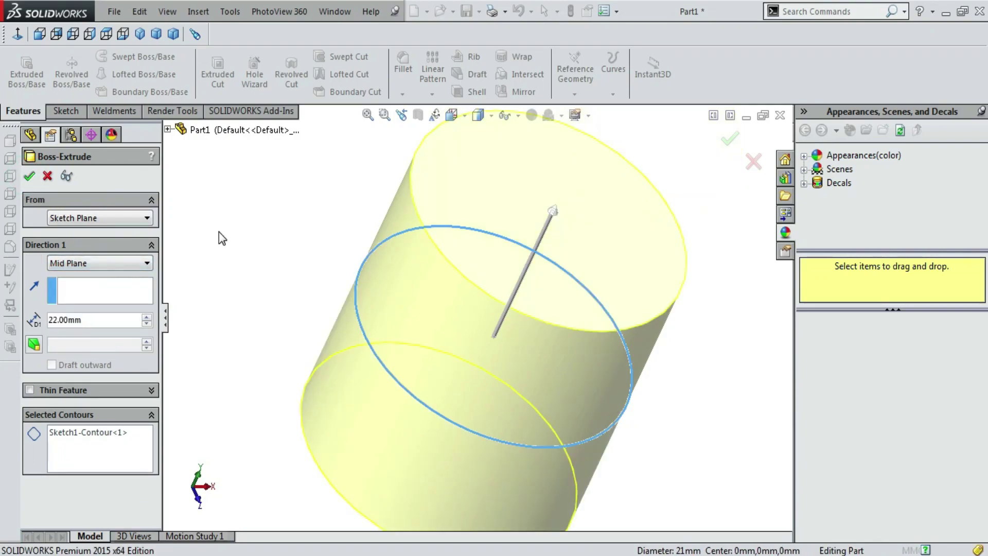
key("f")
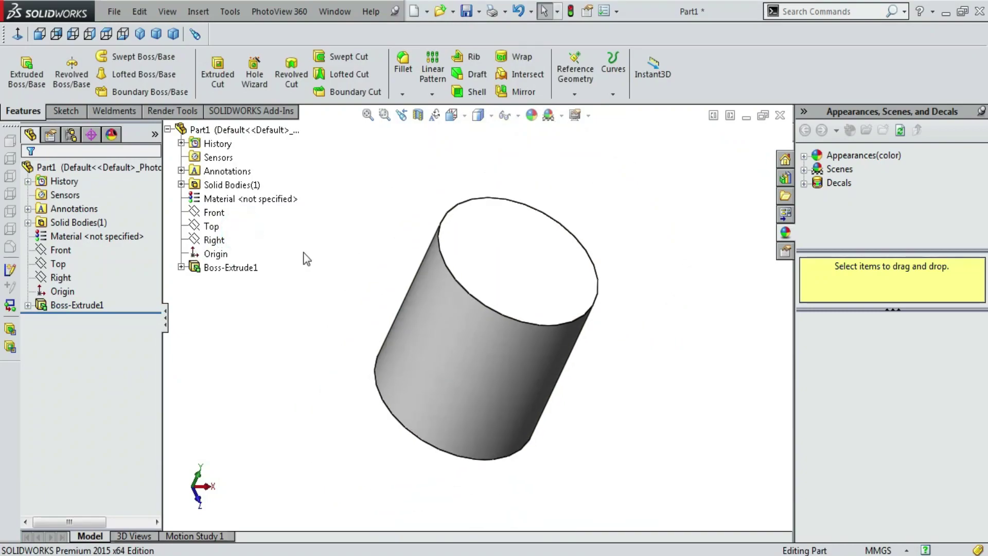
Round the cylinder's top and bottom circular edges with 2 mm fillets.
left_click(403, 93)
left_click(411, 107)
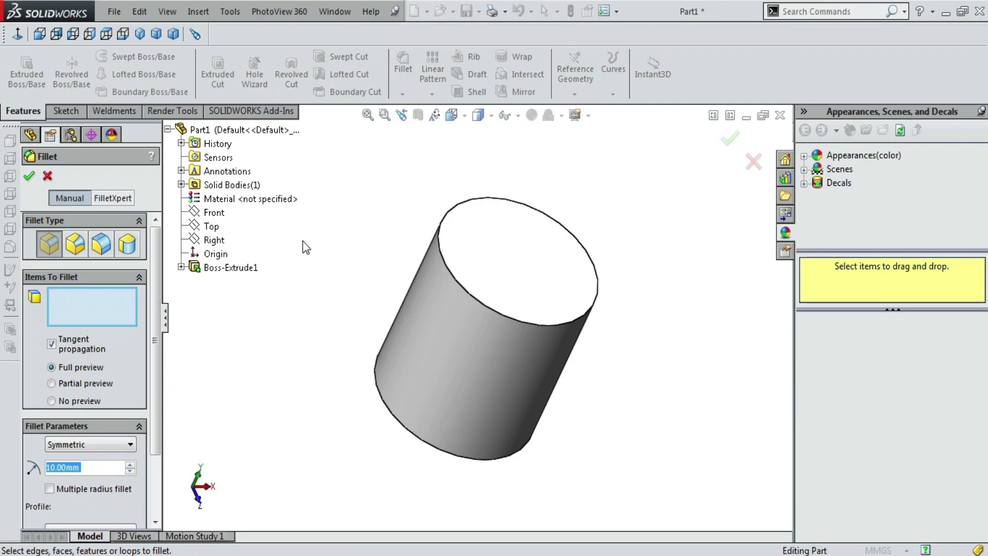
type("2")
key("Return")
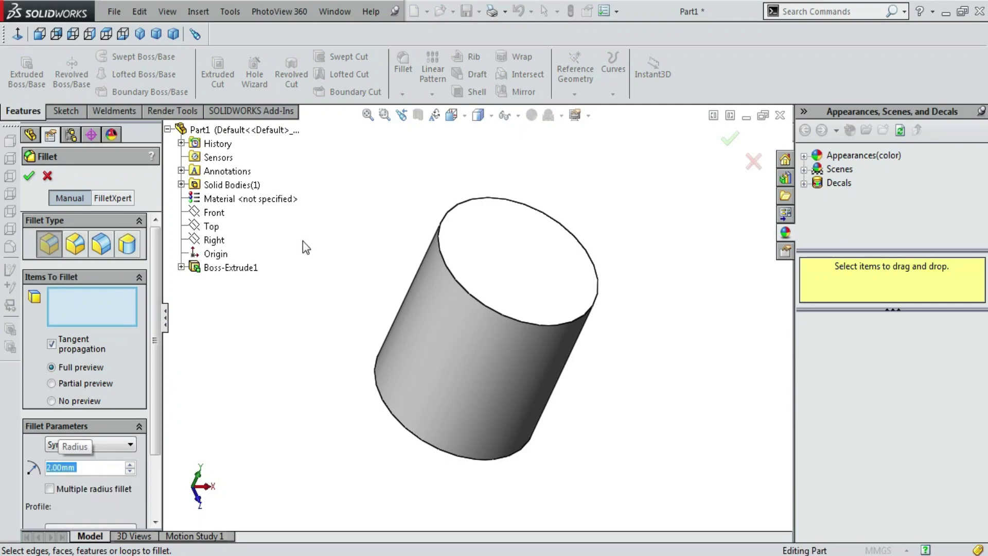
left_click(455, 278)
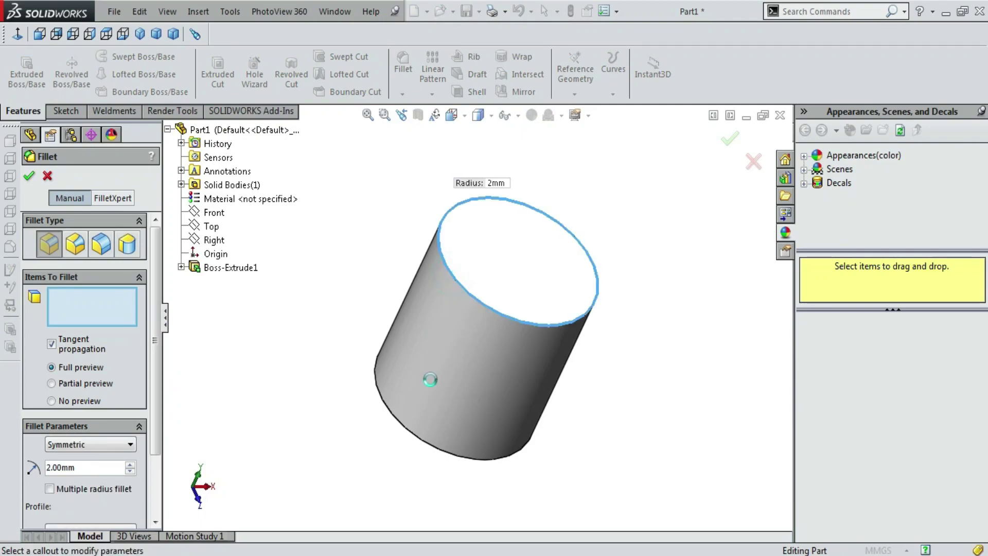
left_click(410, 431)
left_click(29, 176)
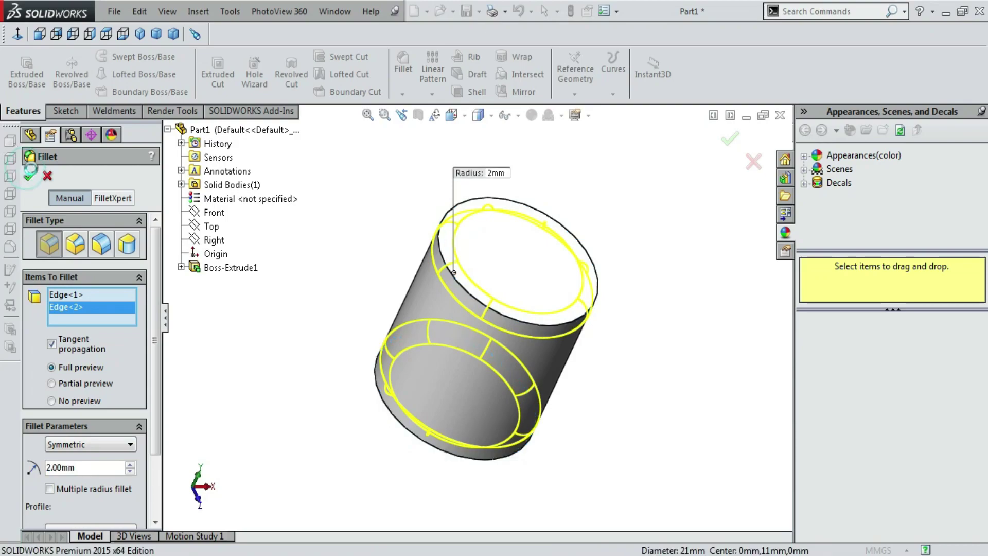
left_click(517, 263)
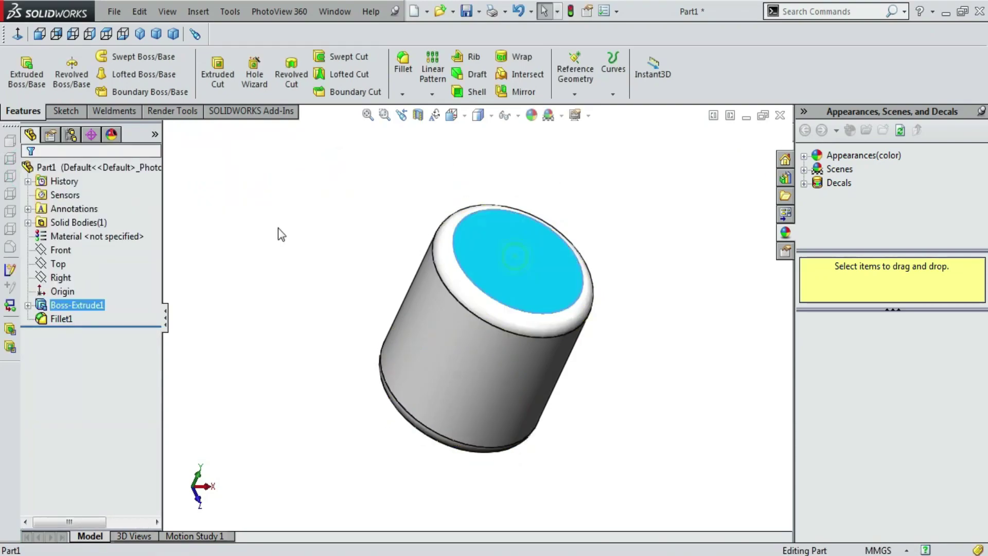
Sketch on the top face and project the cylinder's circular top edge into it.
left_click(64, 110)
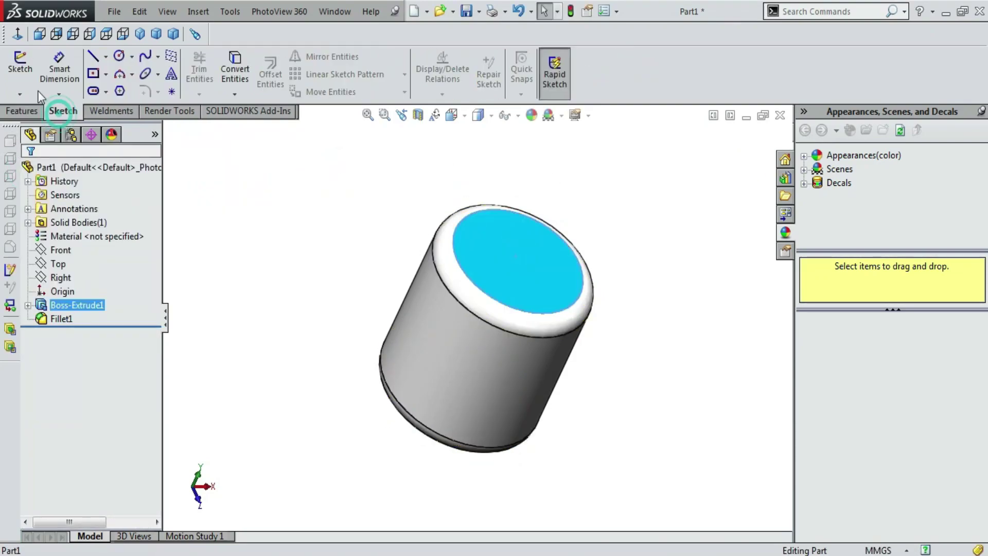
left_click(20, 69)
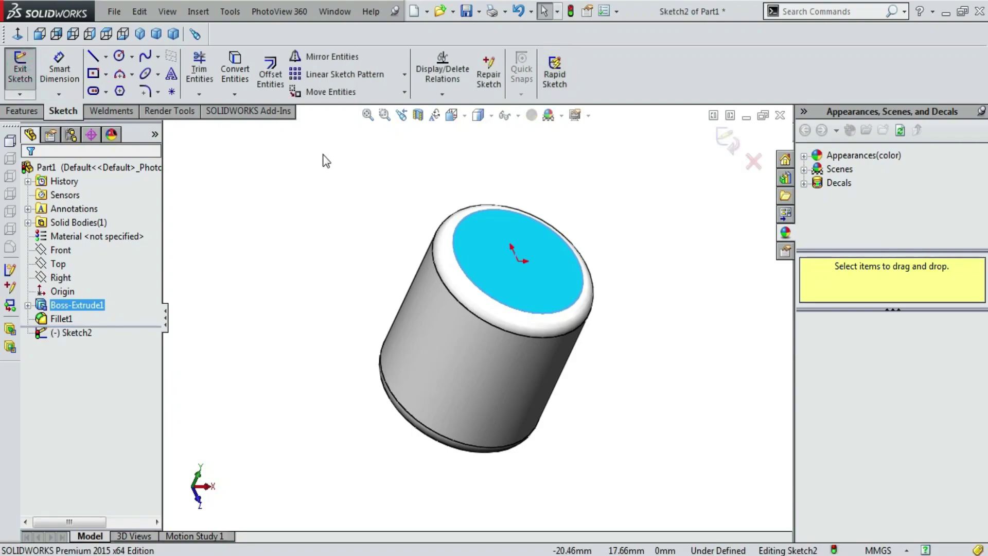
left_click(508, 331)
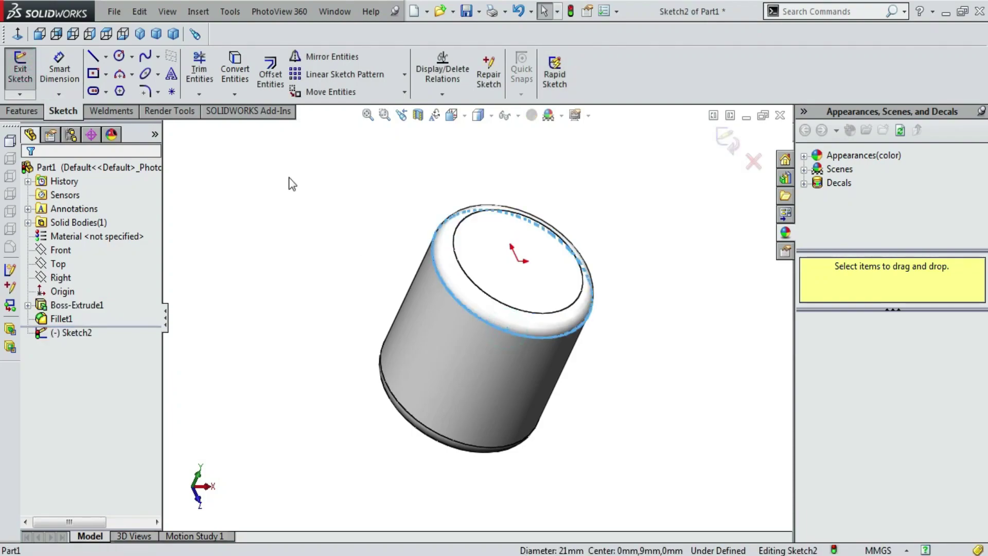
left_click(235, 69)
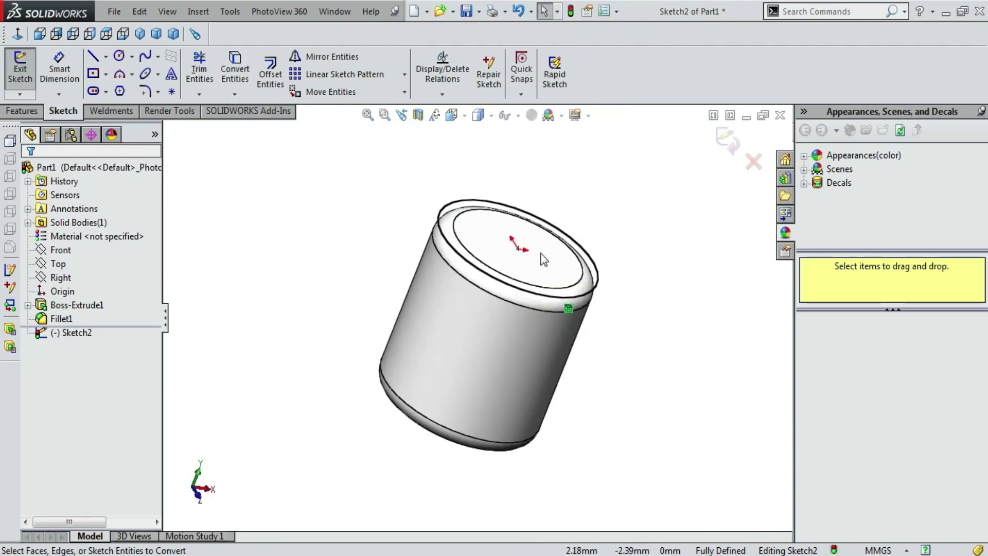
key("Up")
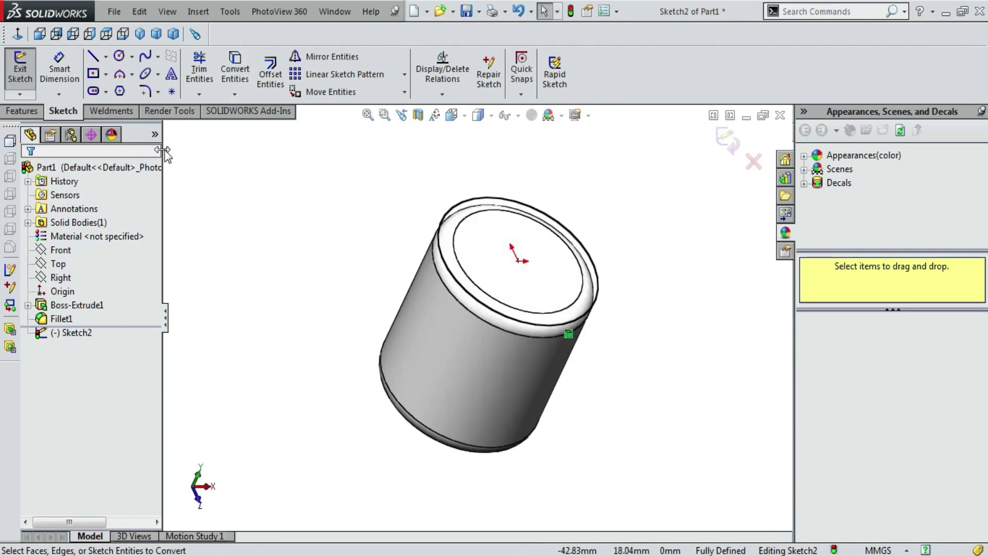
Start a helix on the projected circle, reversed downward, with 1/8 revolution.
left_click(22, 110)
left_click(613, 95)
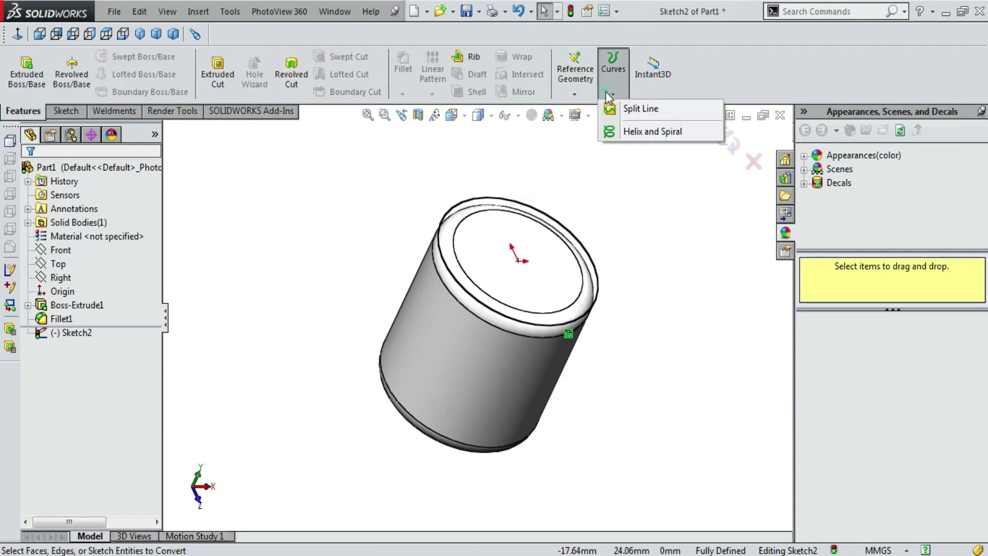
left_click(640, 133)
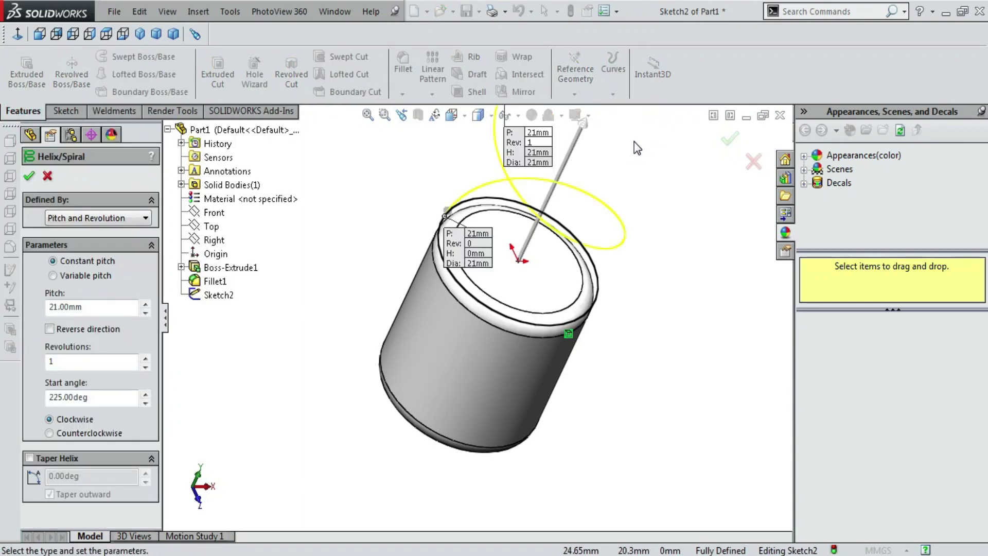
scroll(619, 178, "up", 2)
scroll(520, 261, "down", 2)
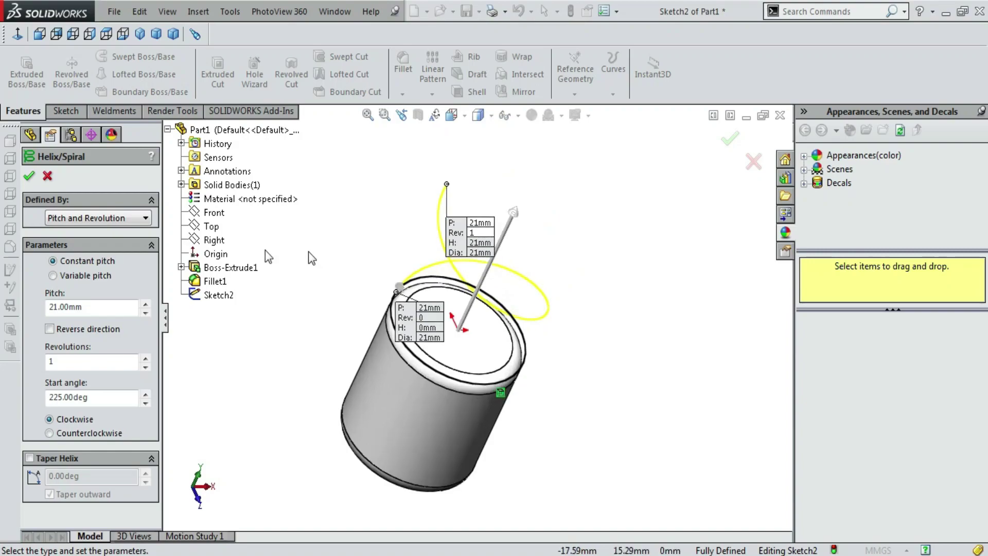
left_click(50, 329)
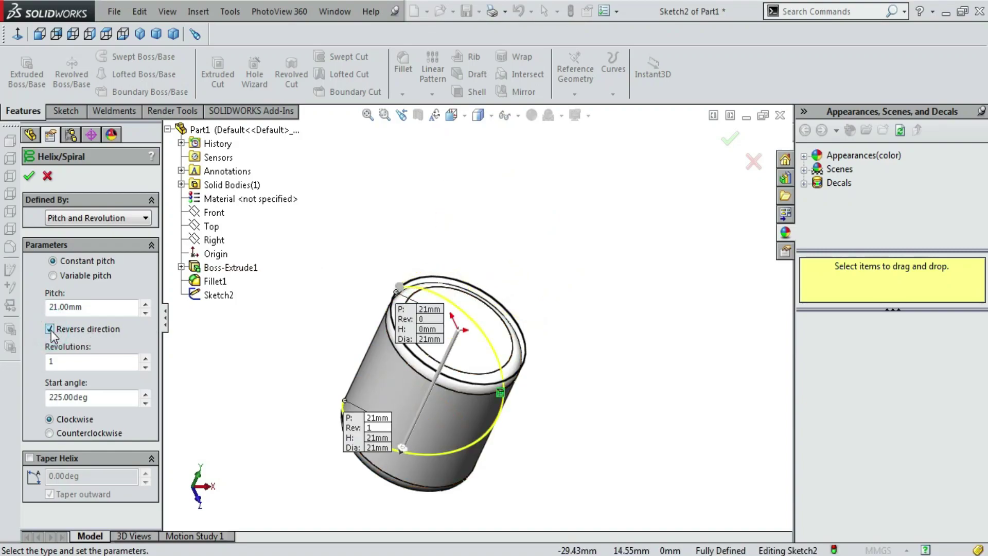
double_click(70, 364)
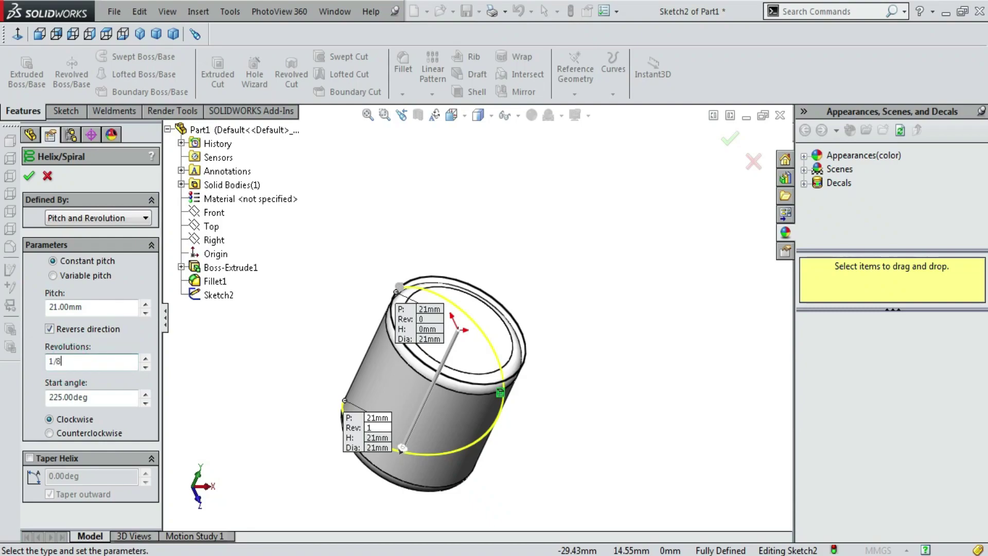
type("1/8")
key("Return")
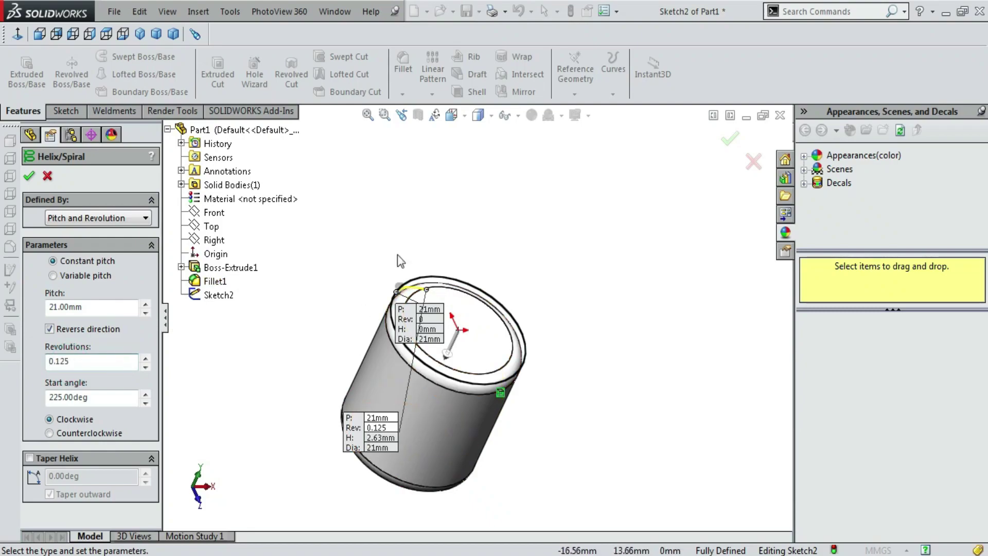
Give the helix a 176 mm pitch, 0° start angle and counterclockwise winding, then create it.
left_click(478, 115)
left_click(511, 395)
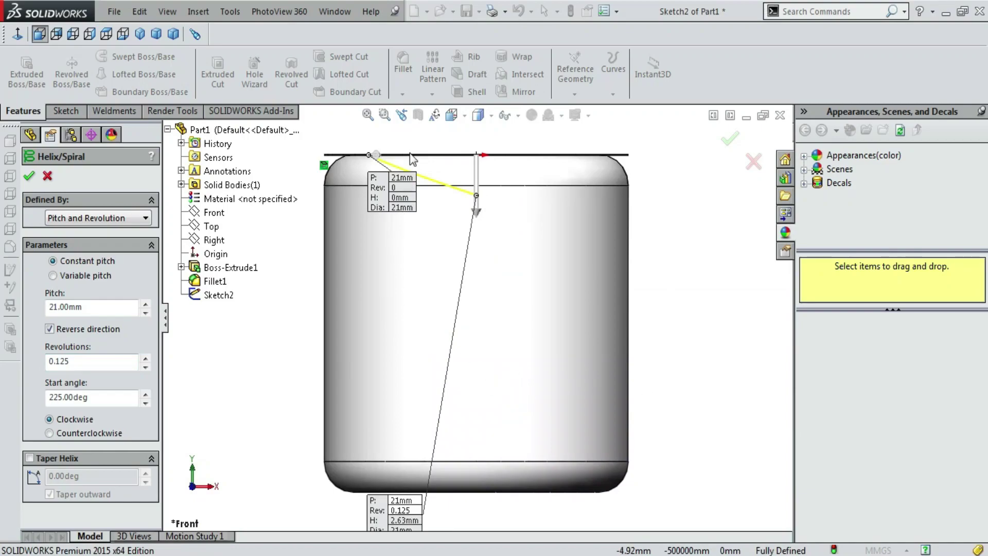
left_click(126, 304)
type("176")
key("Return")
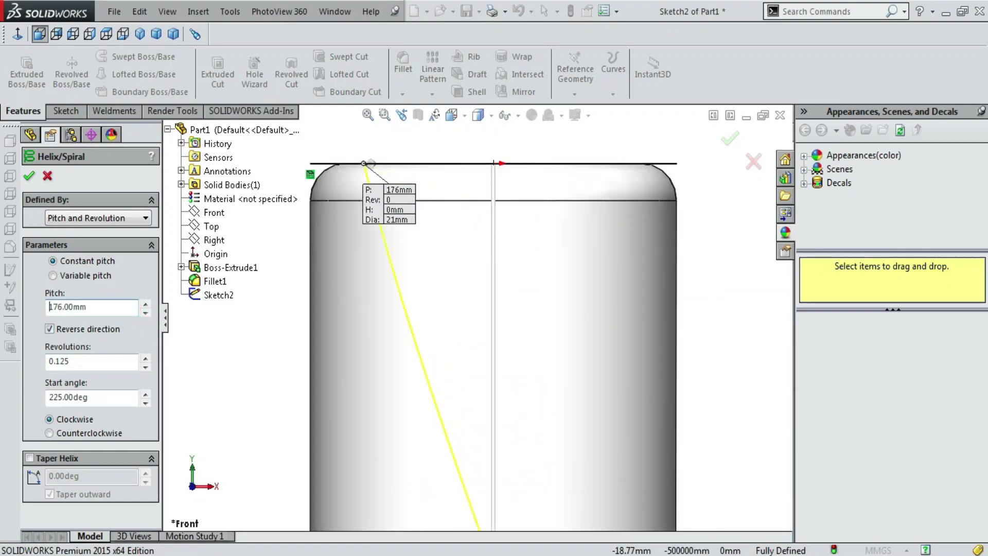
key("f")
left_click(78, 397)
type("0")
key("Return")
left_click(77, 433)
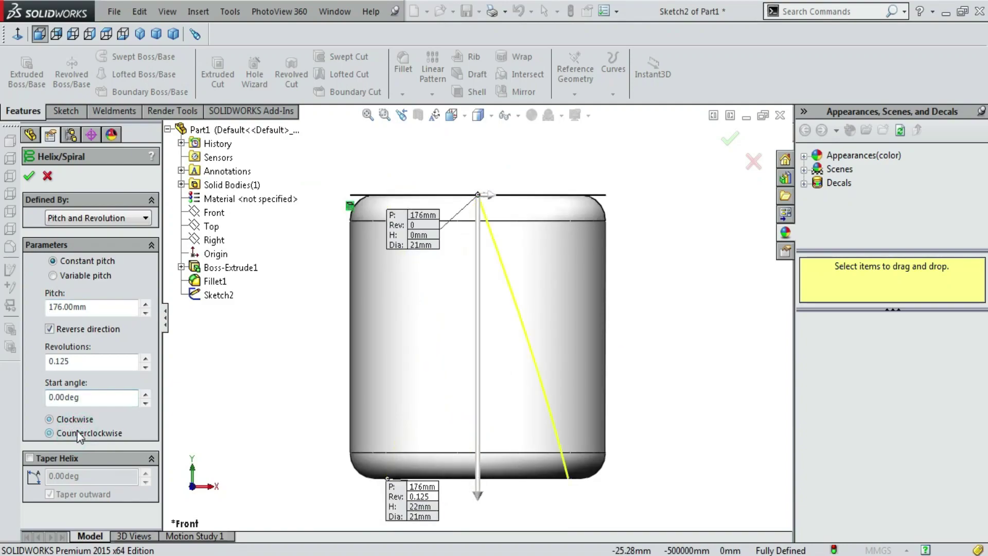
left_click(29, 175)
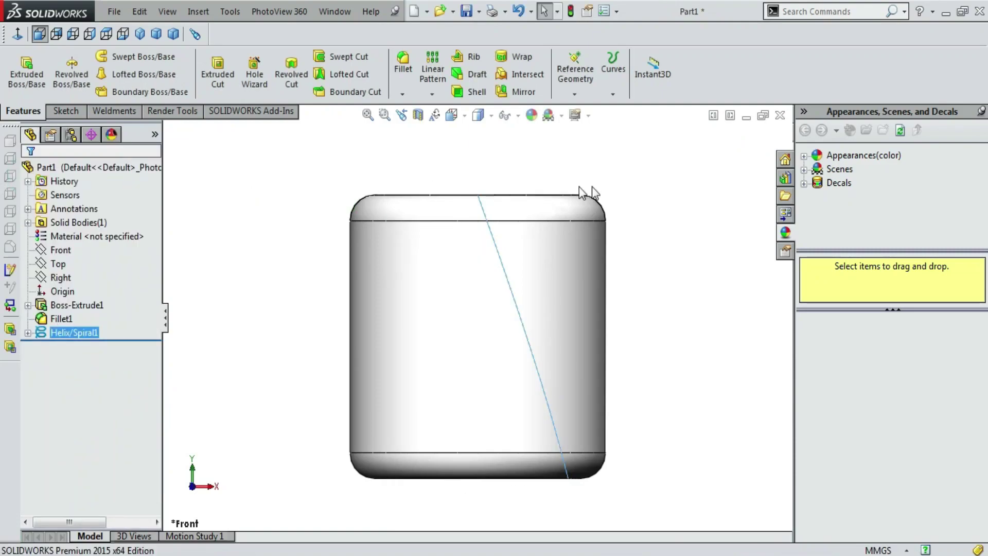
Start a new sketch on the cylinder's top face, viewed normal to it.
left_click(646, 192)
key("ctrl+7")
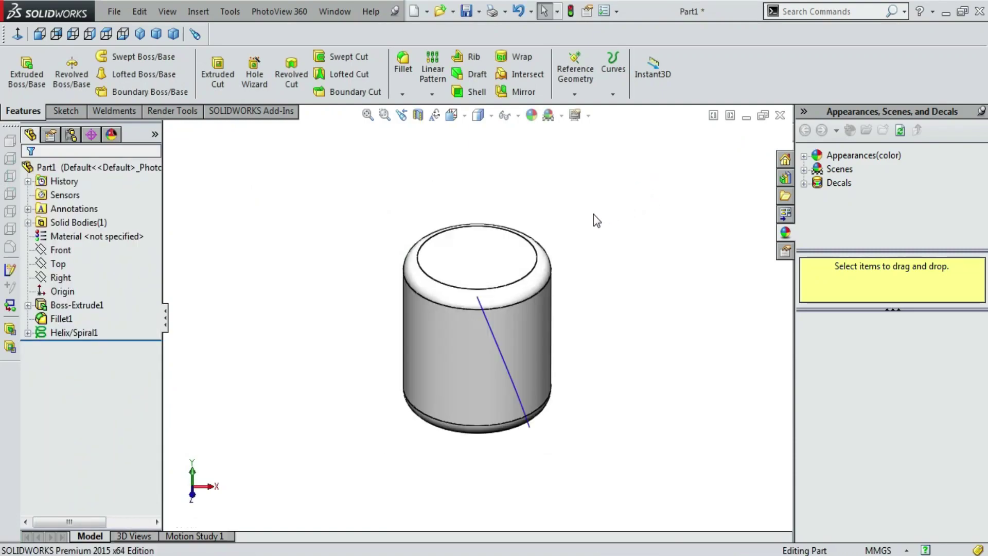
left_click(489, 273)
left_click(64, 111)
left_click(24, 58)
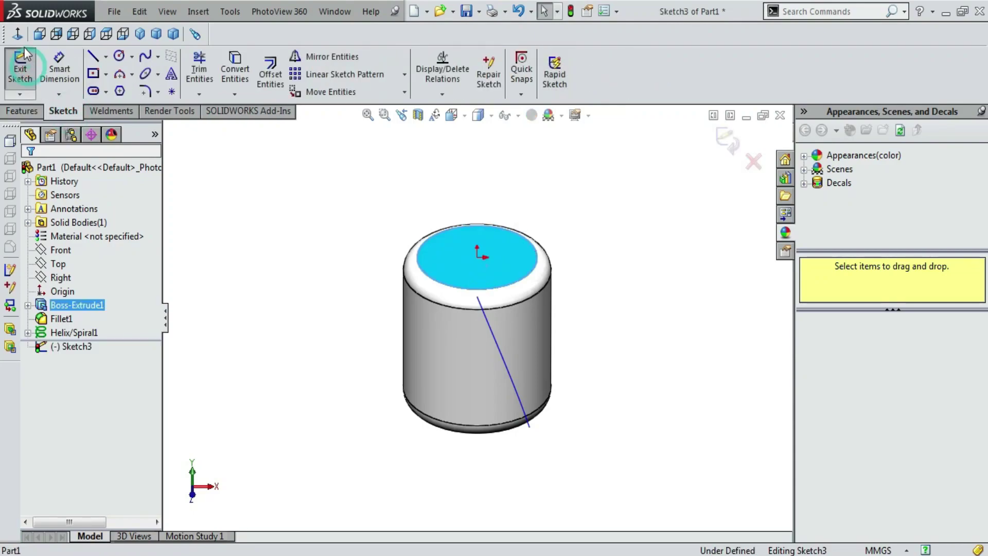
left_click(17, 34)
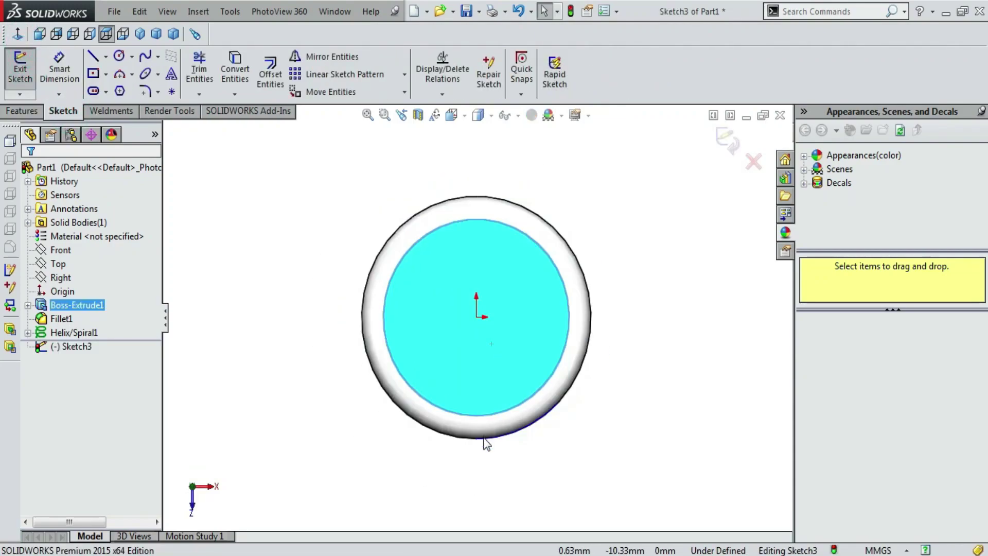
Draw a centerline from the origin to the cylinder's outer edge.
left_click(106, 57)
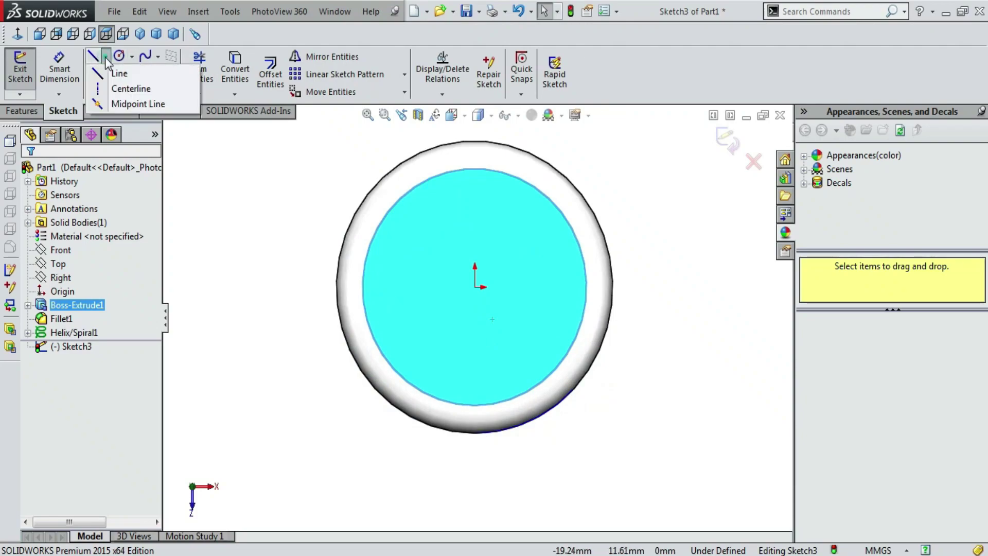
left_click(119, 90)
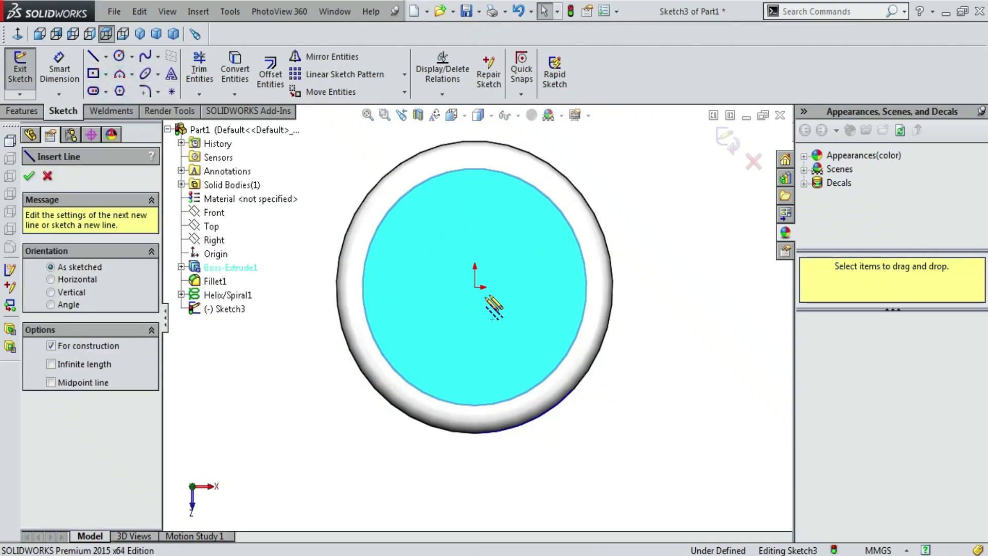
left_click(474, 286)
scroll(479, 436, "up", 2)
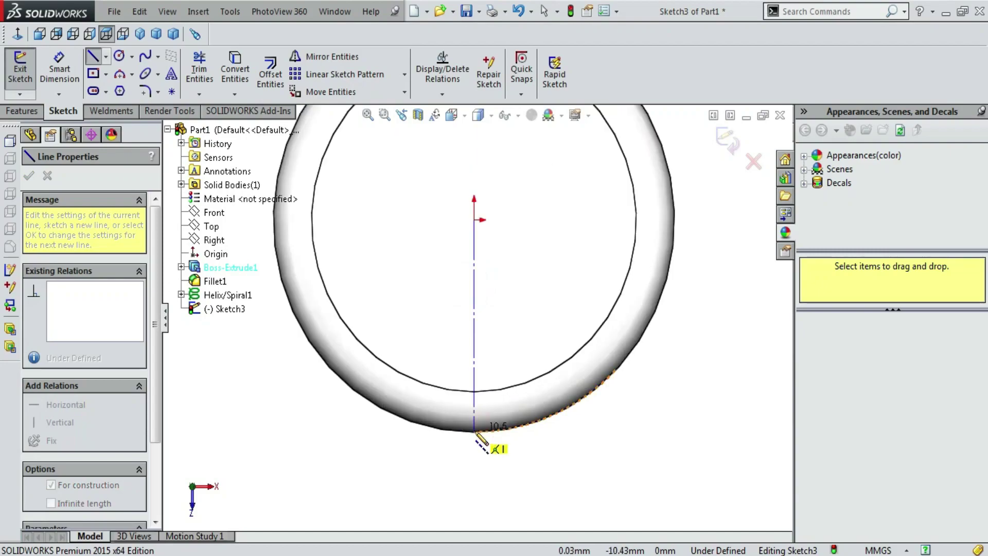
left_click(474, 431)
key("Escape")
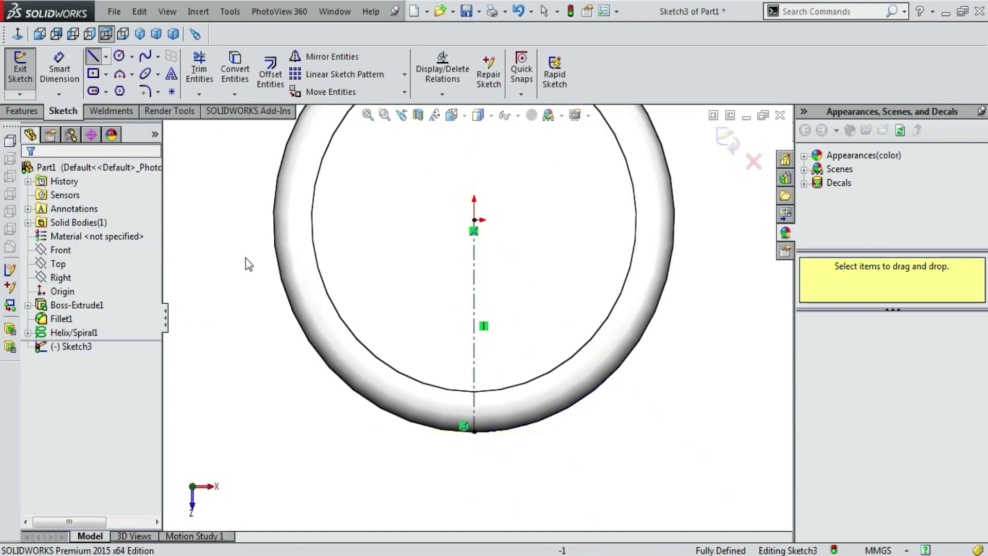
Draw a small closed triangle at the rim with its apex on the centerline.
left_click(92, 56)
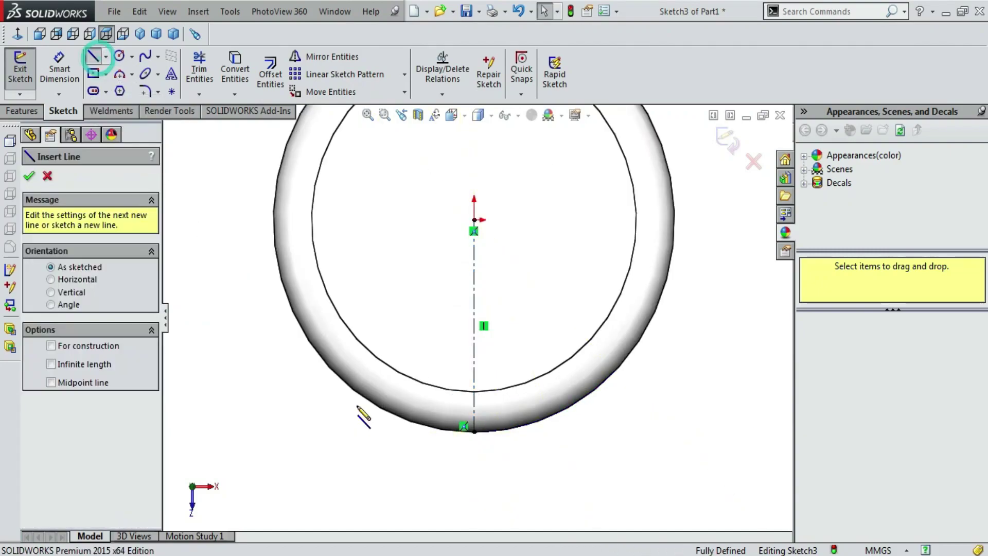
scroll(493, 421, "down", 3)
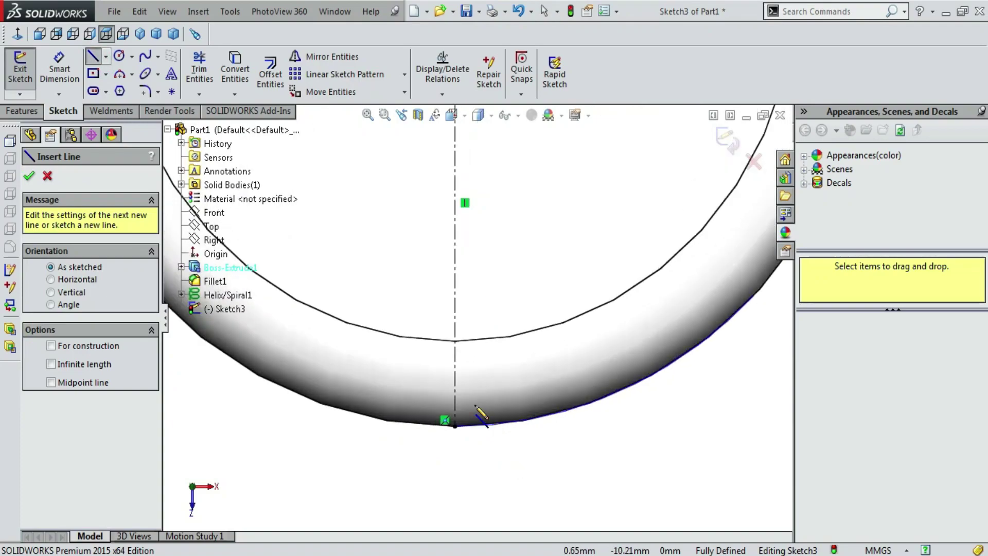
left_click(455, 377)
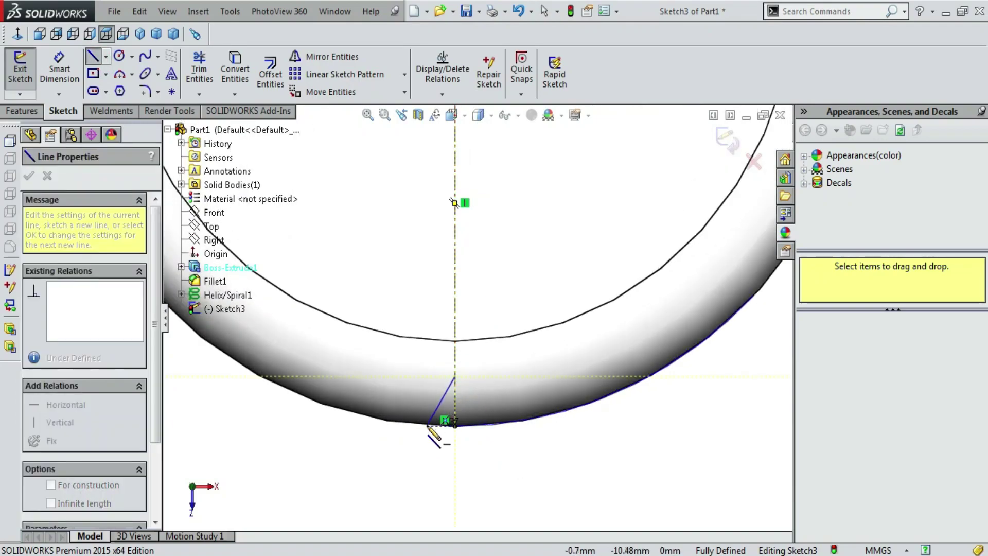
left_click(427, 425)
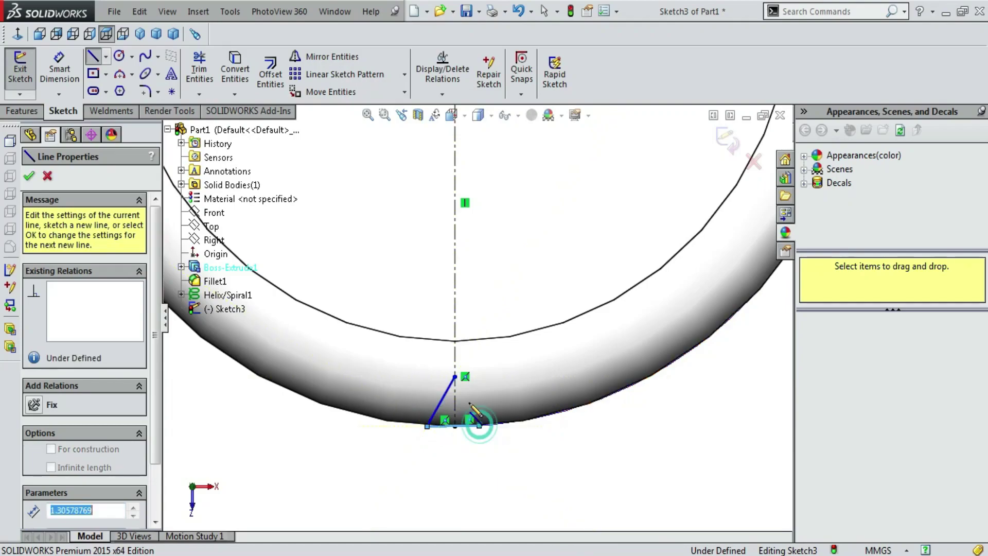
left_click(479, 426)
left_click(454, 377)
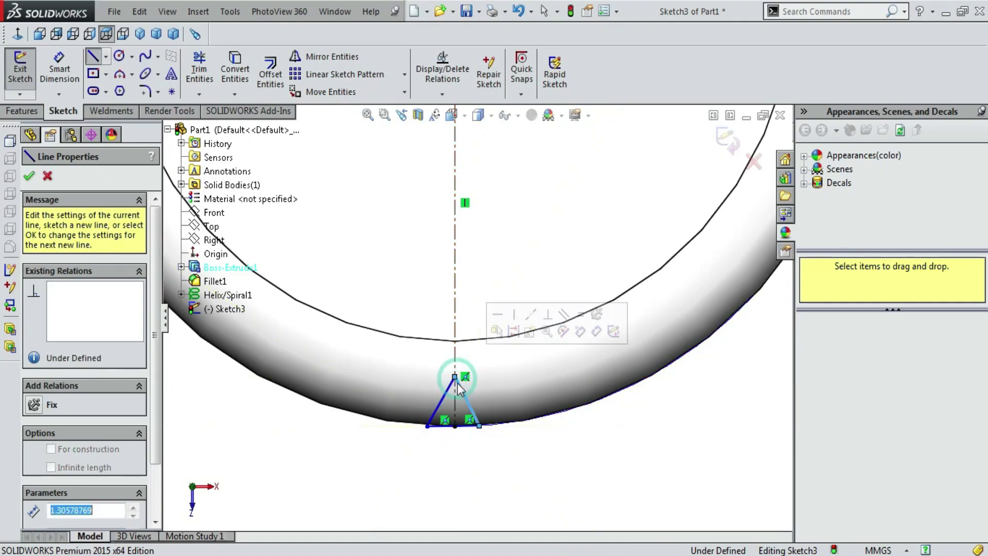
Dimension the triangle's right side to 1 mm.
key("Escape")
scroll(447, 386, "down", 4)
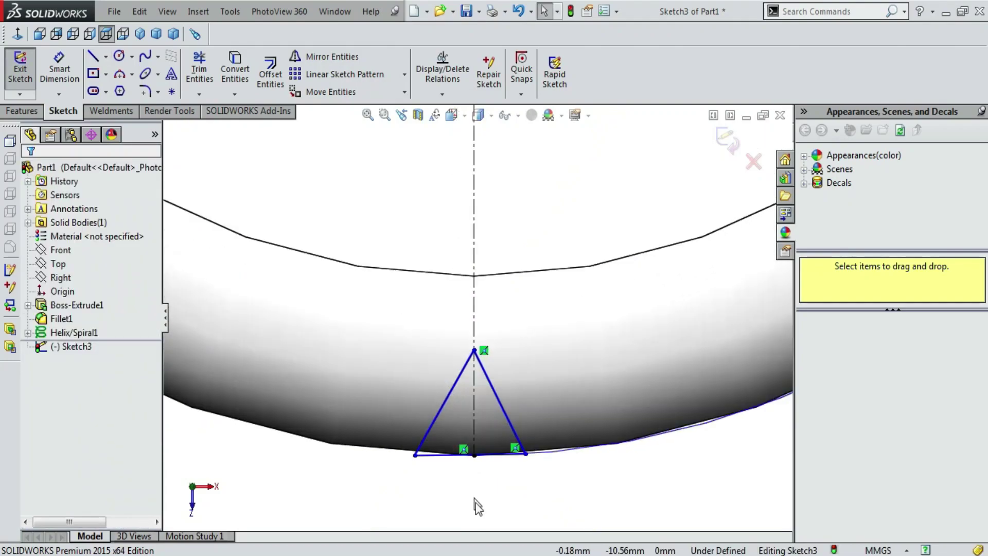
left_click(59, 65)
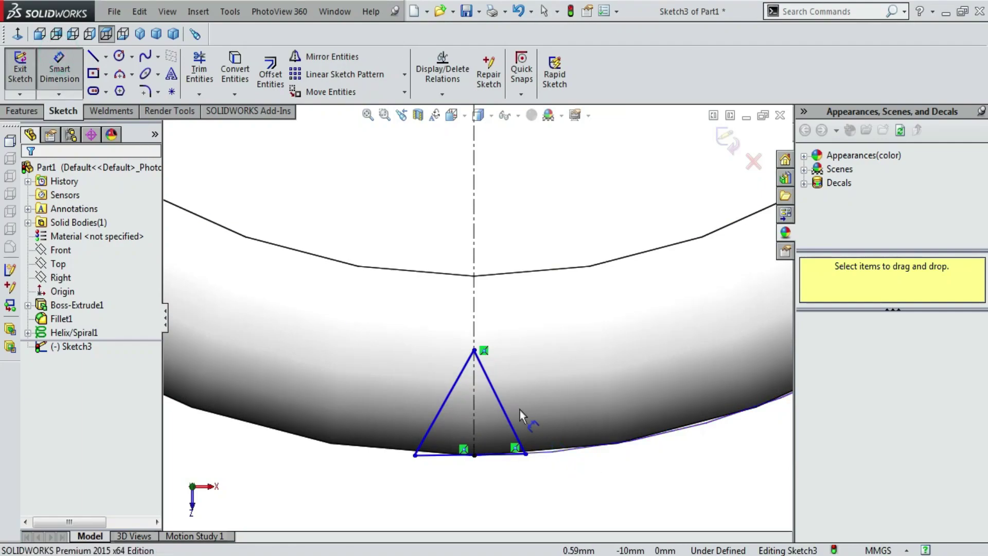
left_click(505, 406)
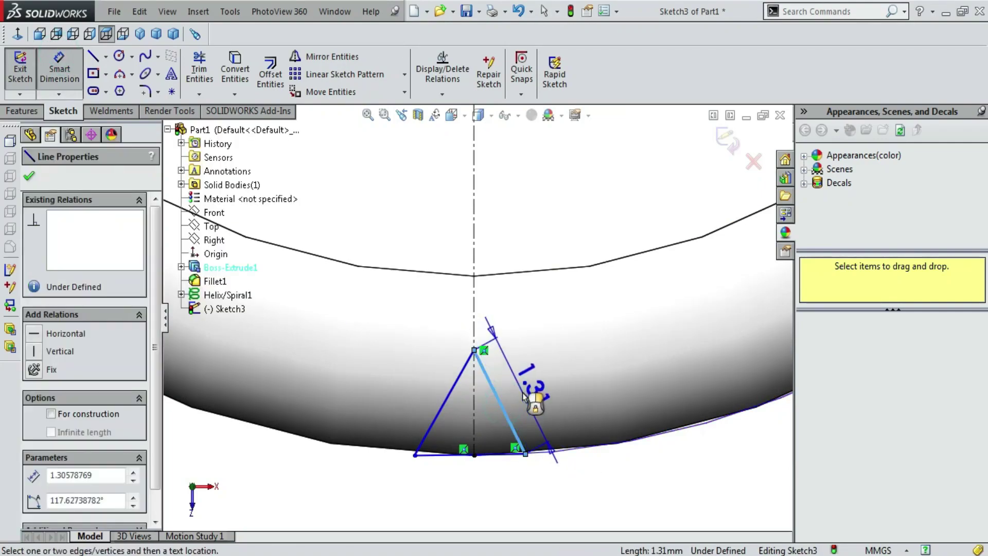
left_click(528, 402)
type("1")
key("Escape")
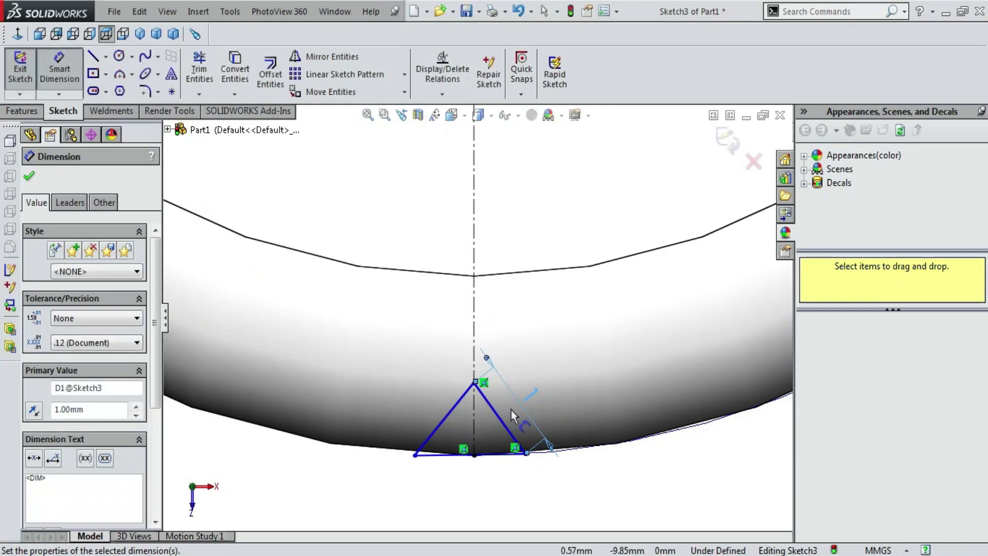
key("Escape")
Make the triangle's two slanted sides equal in length.
scroll(511, 409, "down", 1)
left_click(423, 401)
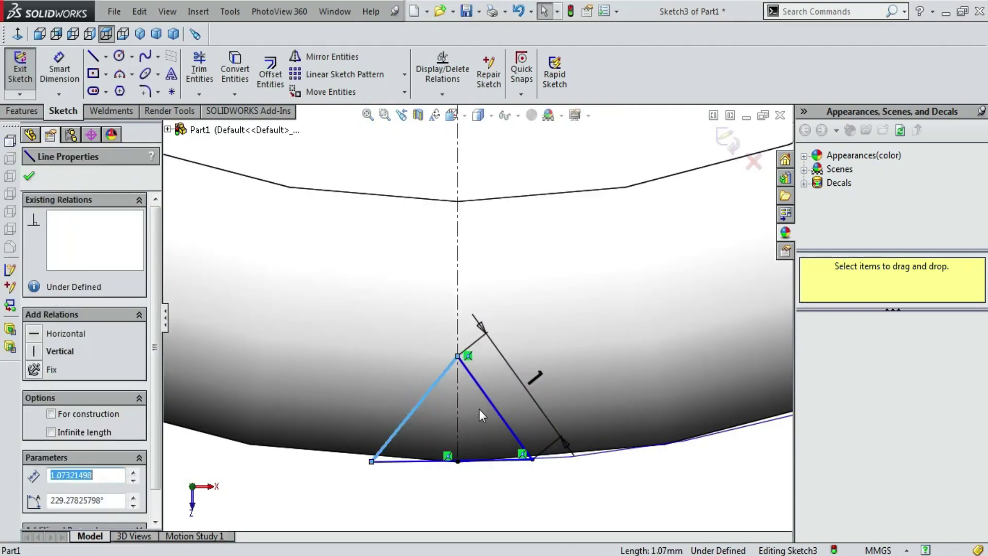
left_click(499, 416, "ctrl")
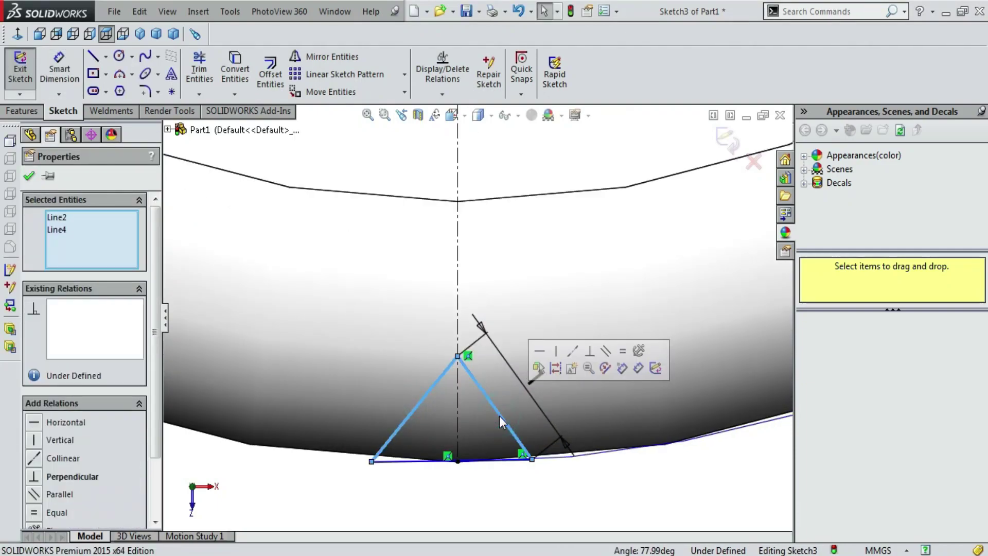
left_click(623, 353)
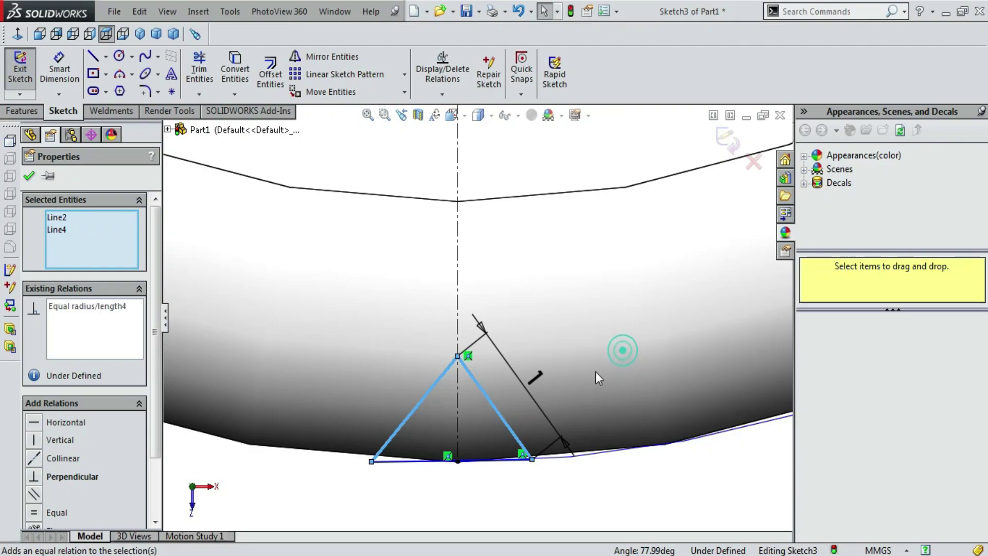
left_click(384, 524)
Make the triangle's base line horizontal.
middle_click_drag(360, 518, 485, 420)
scroll(484, 420, "down", 3)
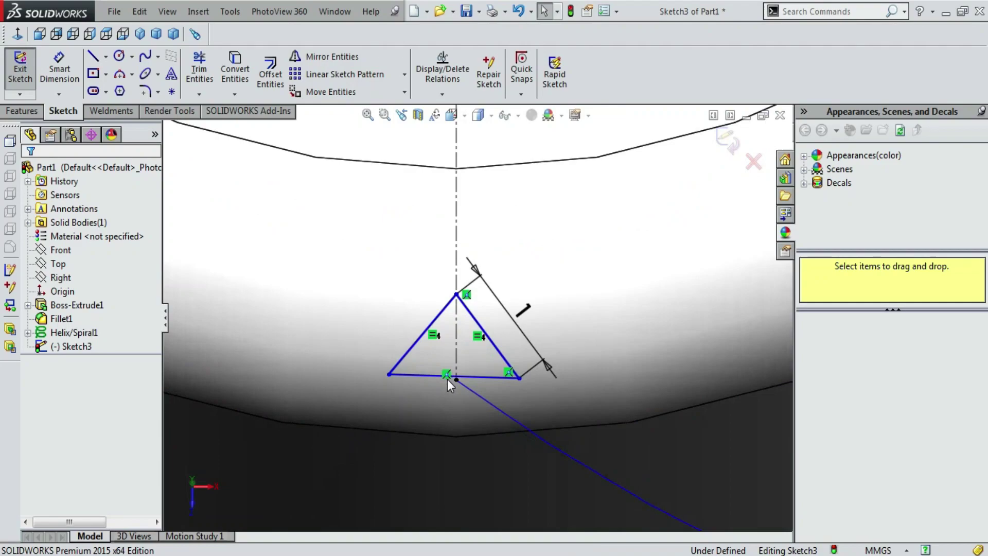
left_click(446, 379)
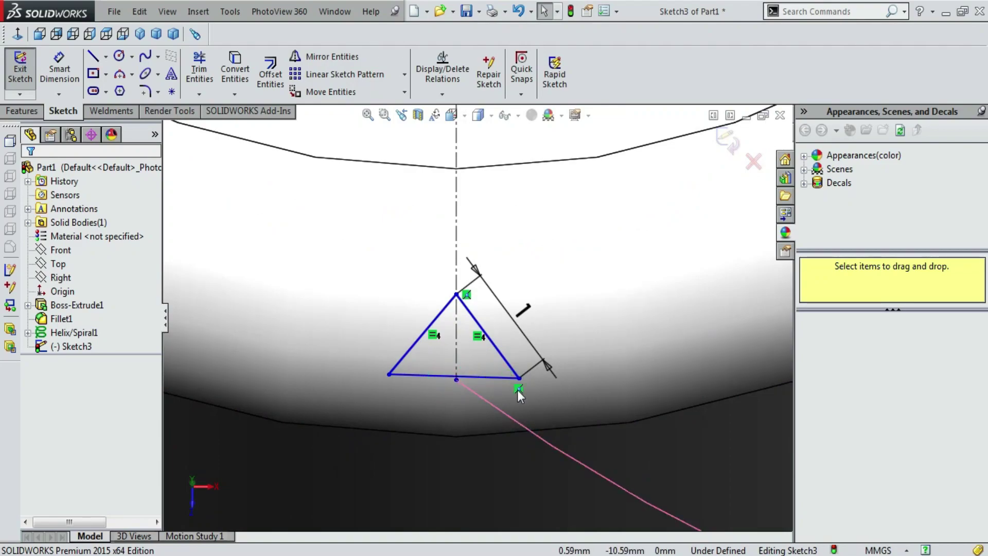
left_click(485, 379)
left_click(510, 322)
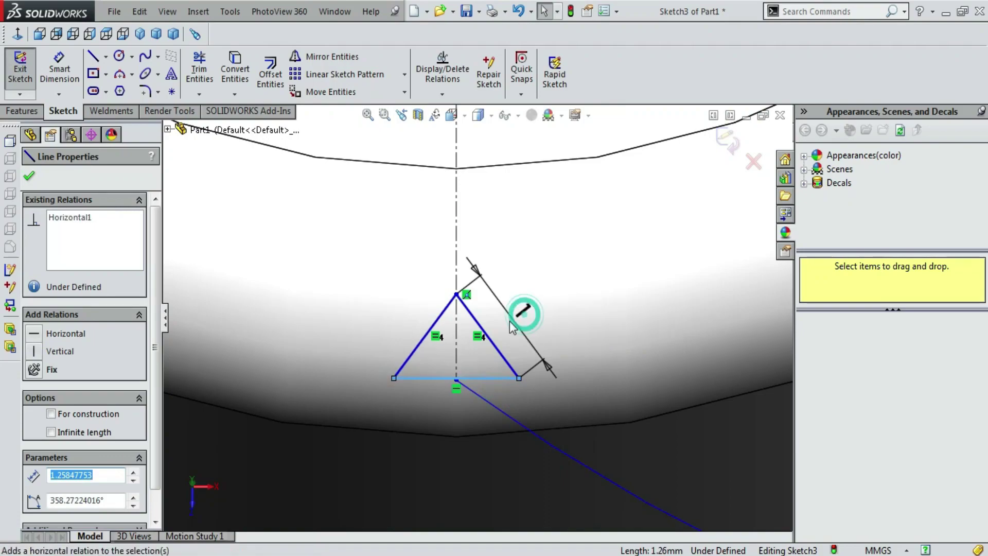
left_click(423, 387)
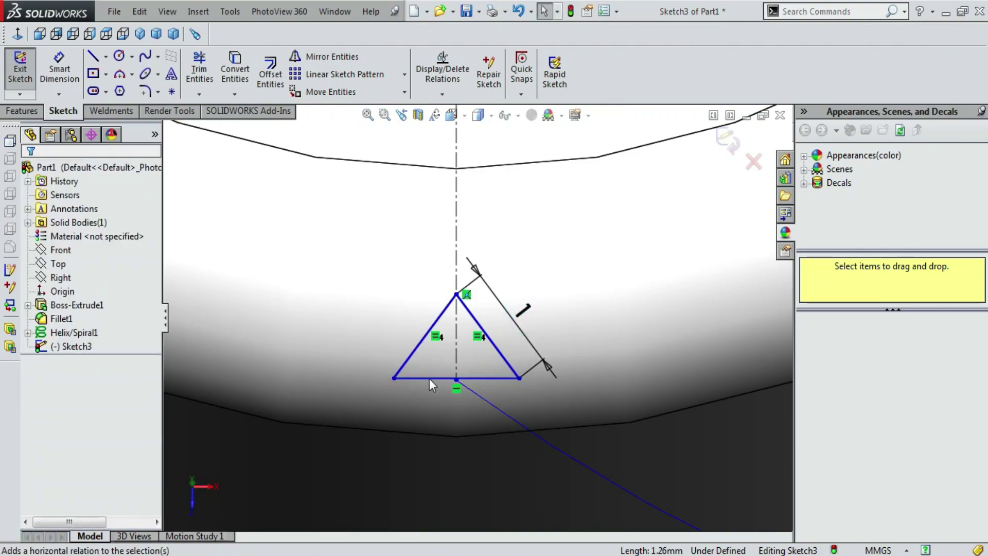
Add a Pierce relation between the base line's midpoint and the helix.
left_click(429, 379)
right_click(430, 379)
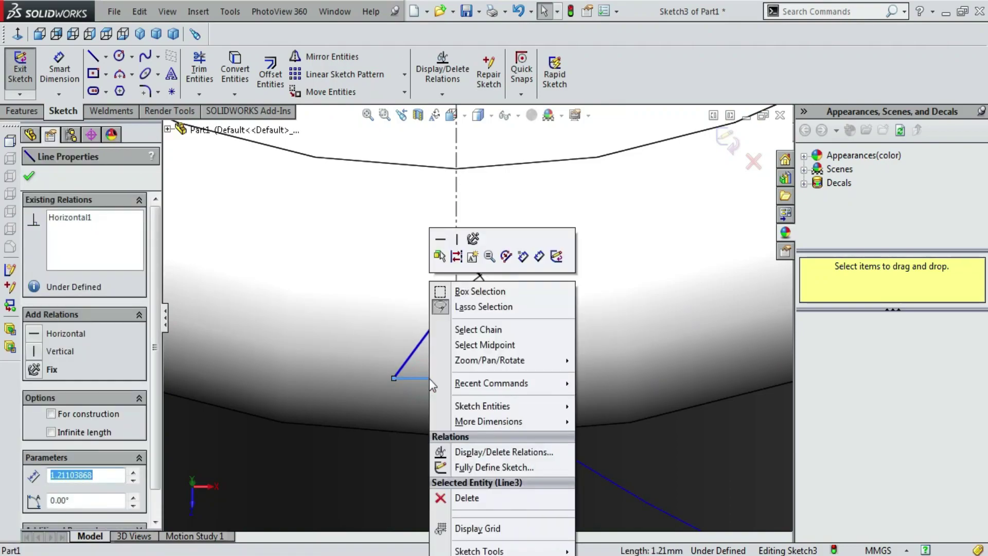
left_click(463, 345)
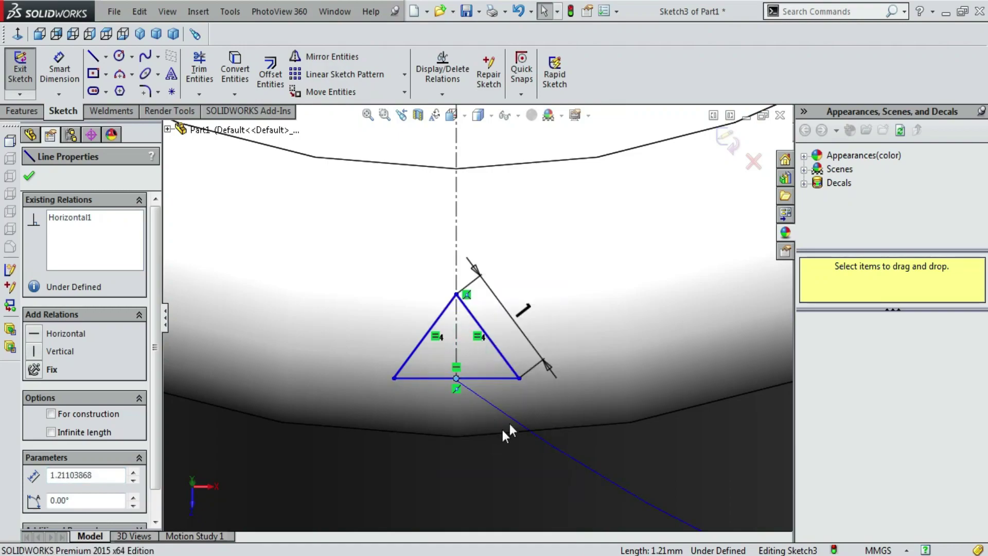
left_click(511, 417, "ctrl")
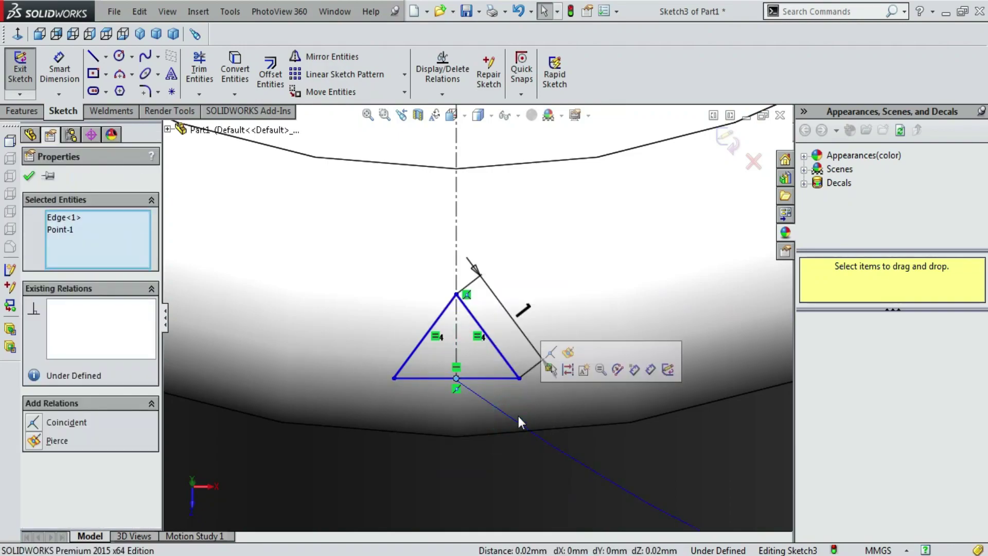
left_click(567, 356)
scroll(567, 356, "up", 3)
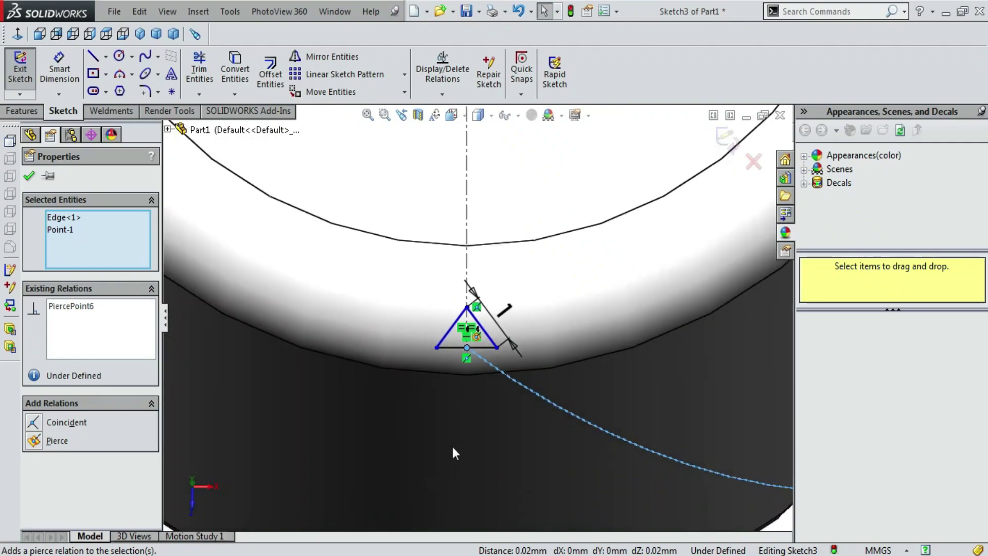
scroll(452, 444, "up", 3)
left_click(564, 500)
Add a 45° angle dimension between the triangle's left side and base.
key("ctrl+5")
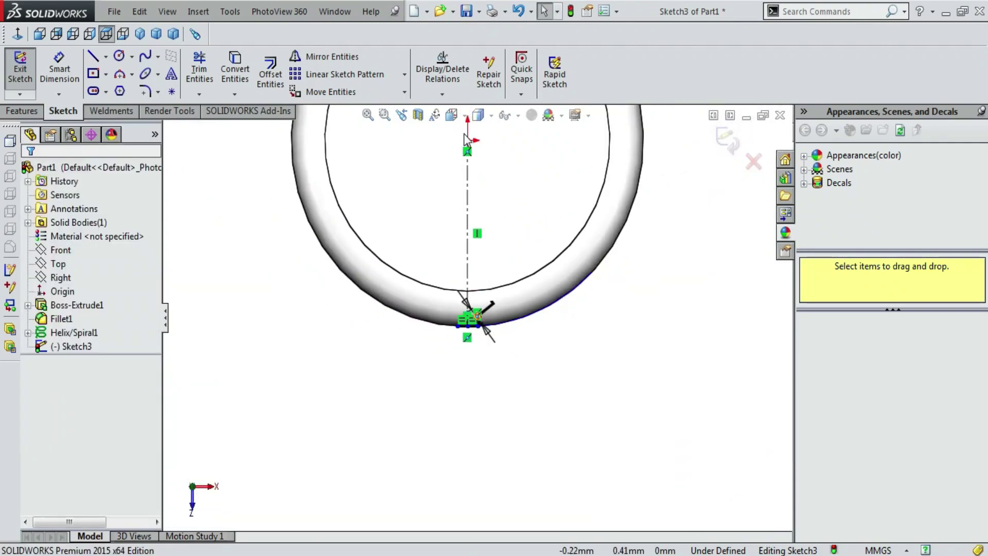
left_click(451, 115)
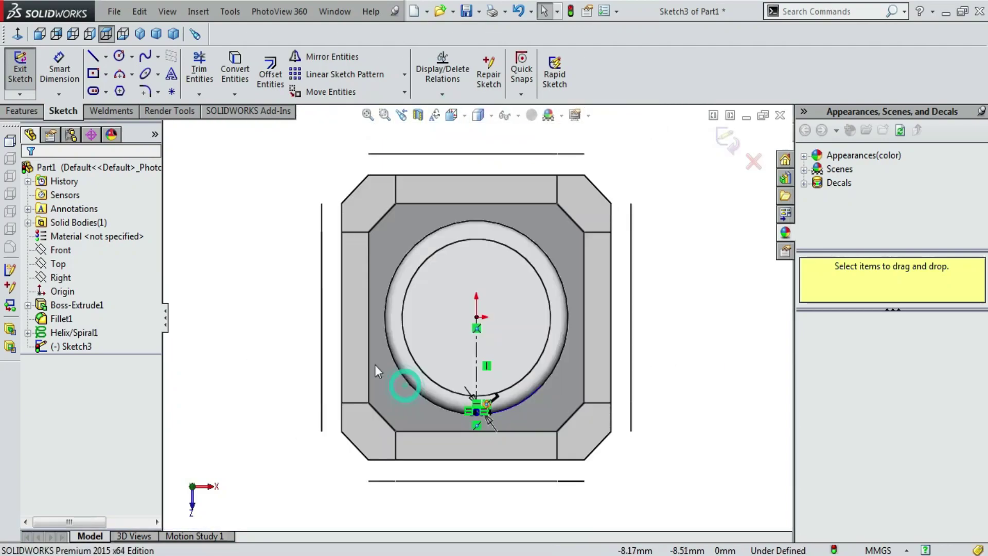
scroll(473, 443, "down", 5)
scroll(457, 402, "down", 2)
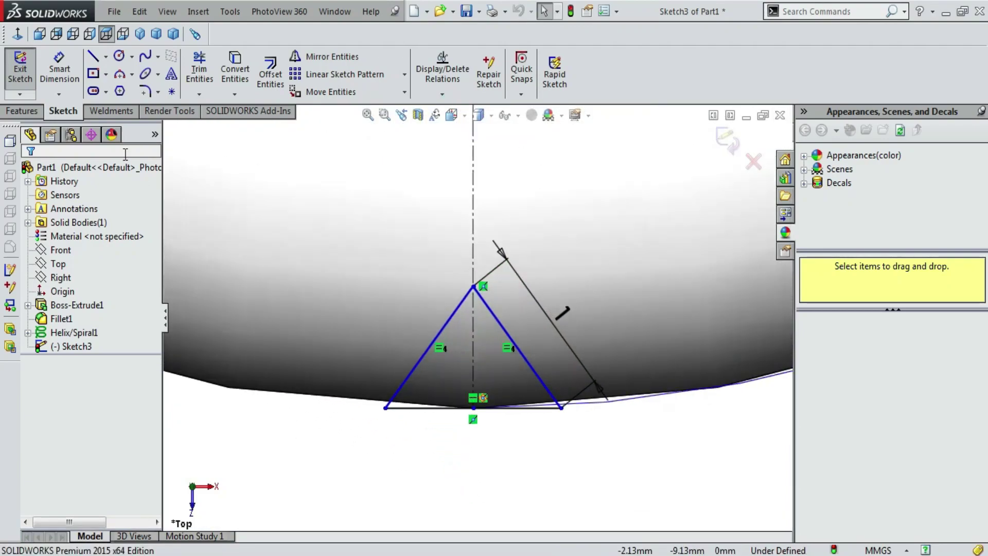
left_click(59, 64)
scroll(442, 335, "down", 1)
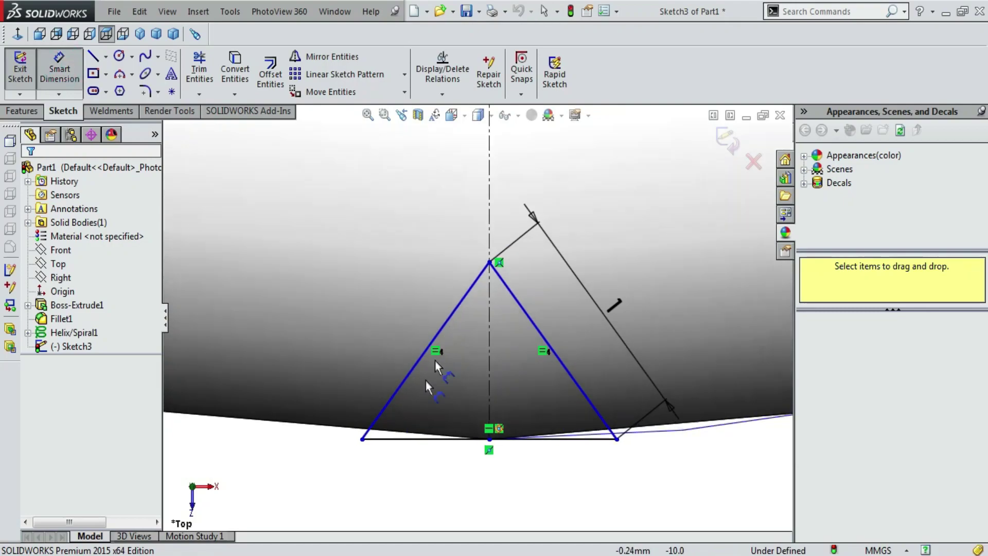
left_click(410, 372)
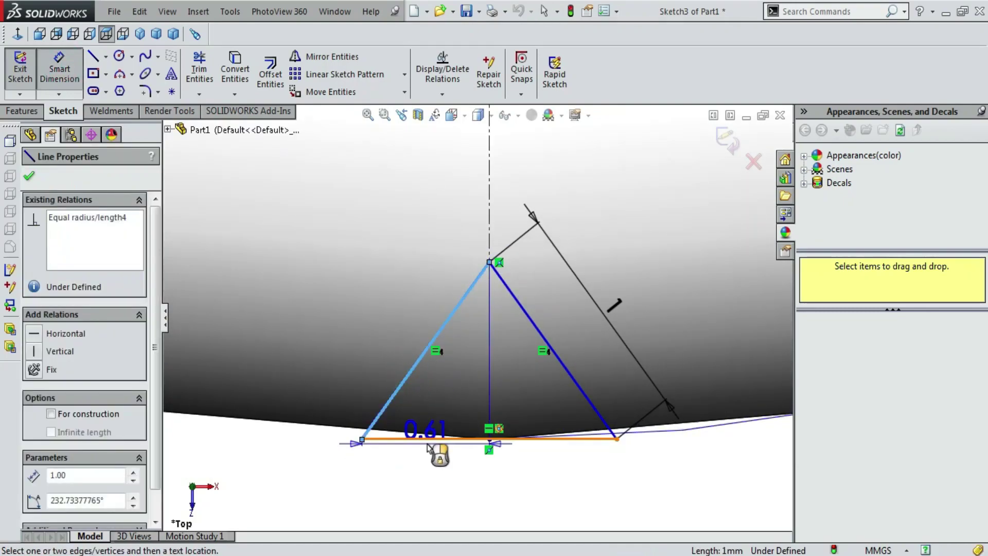
left_click(423, 438)
left_click(428, 410)
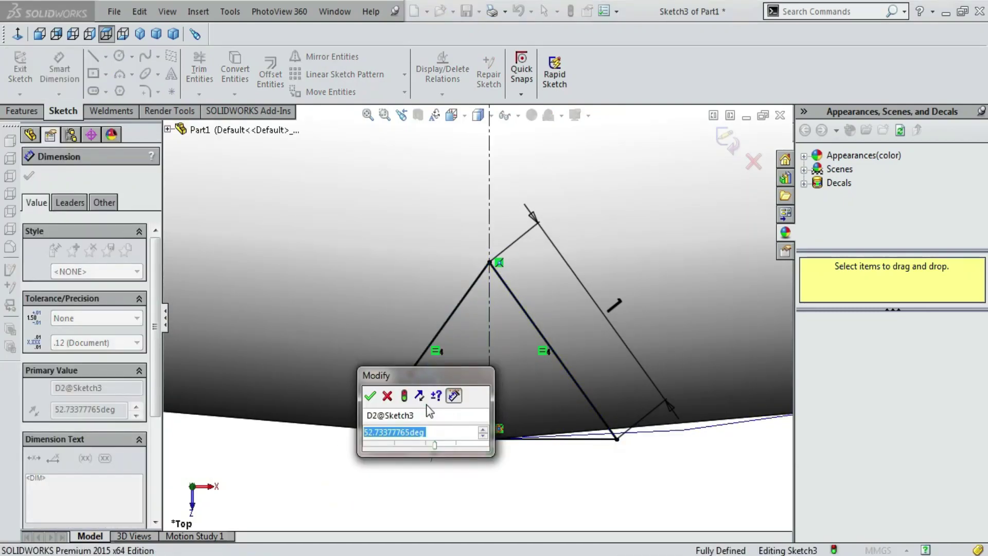
type("45")
key("Return")
Exit the fully defined triangle sketch back to the part.
scroll(426, 404, "up", 3)
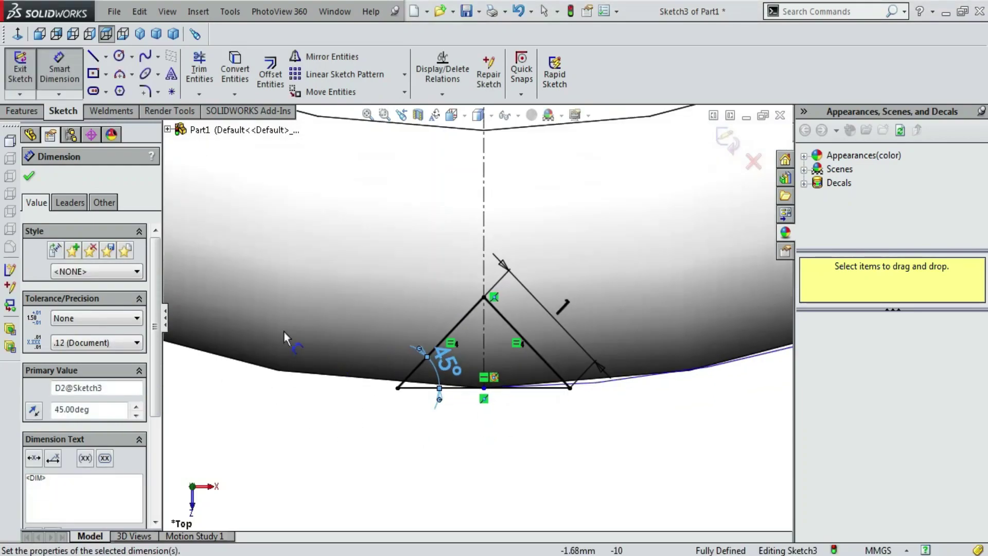
key("Escape")
key("Escape")
left_click(733, 153)
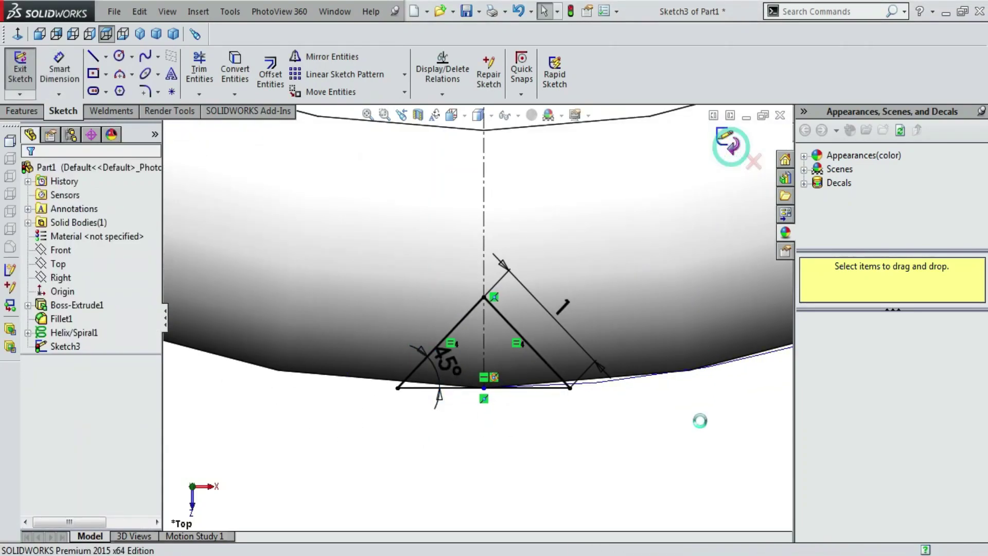
scroll(634, 425, "up", 5)
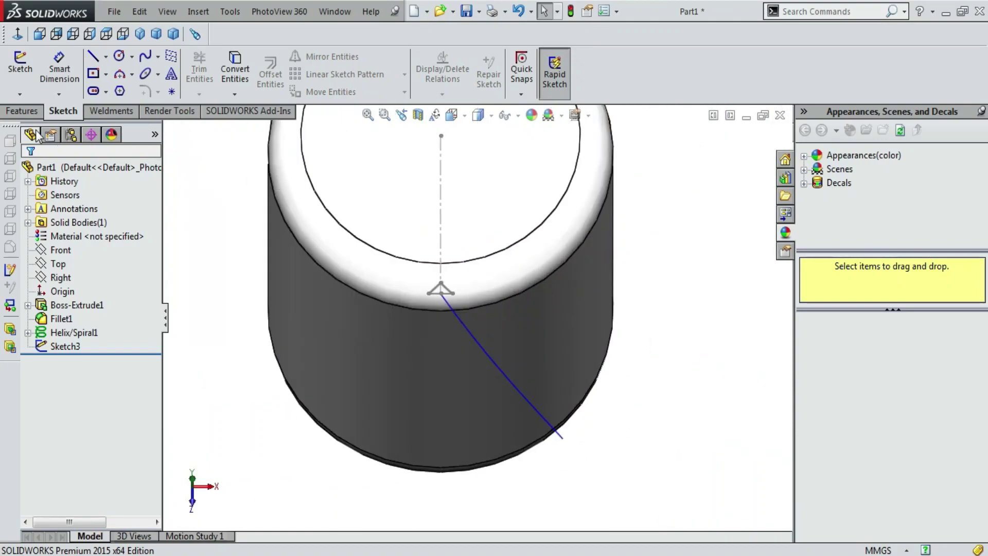
Swept-cut the Sketch3 triangle profile along Helix/Spiral1 to groove the cylinder's side.
left_click(31, 113)
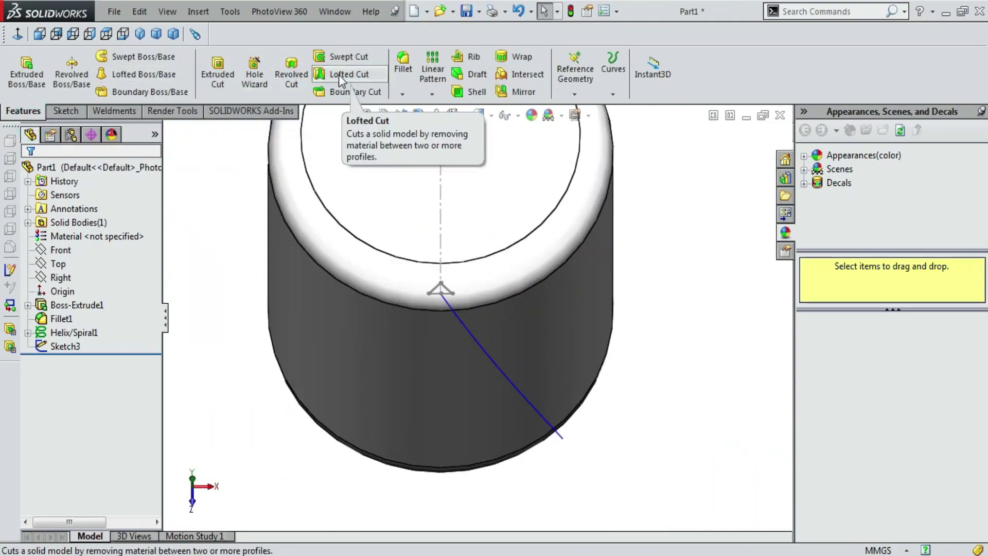
left_click(344, 60)
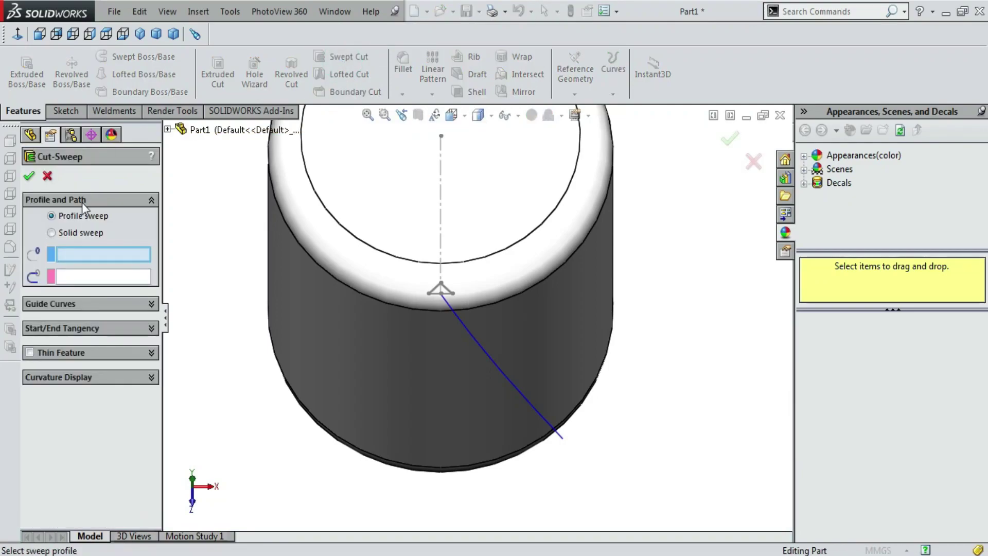
scroll(379, 274, "down", 2)
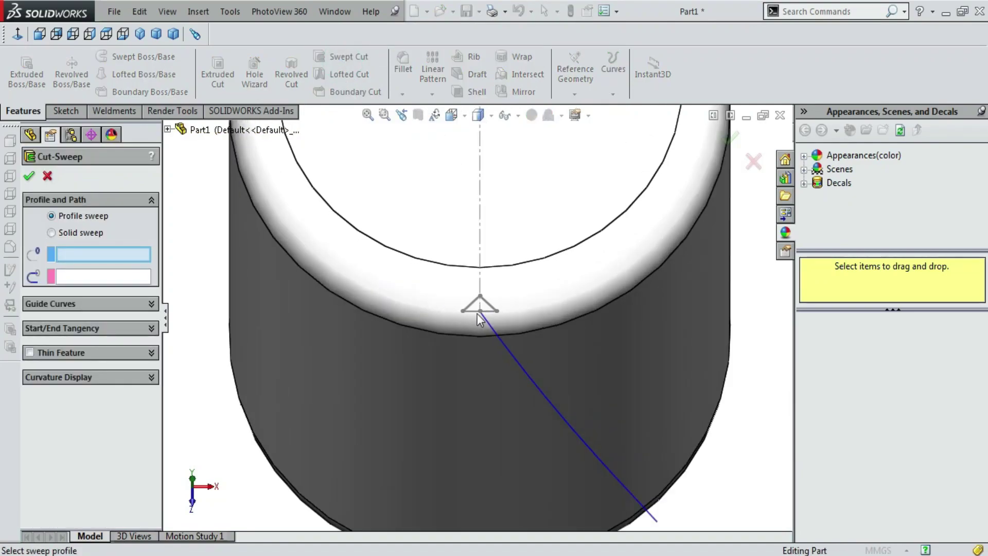
left_click(473, 312)
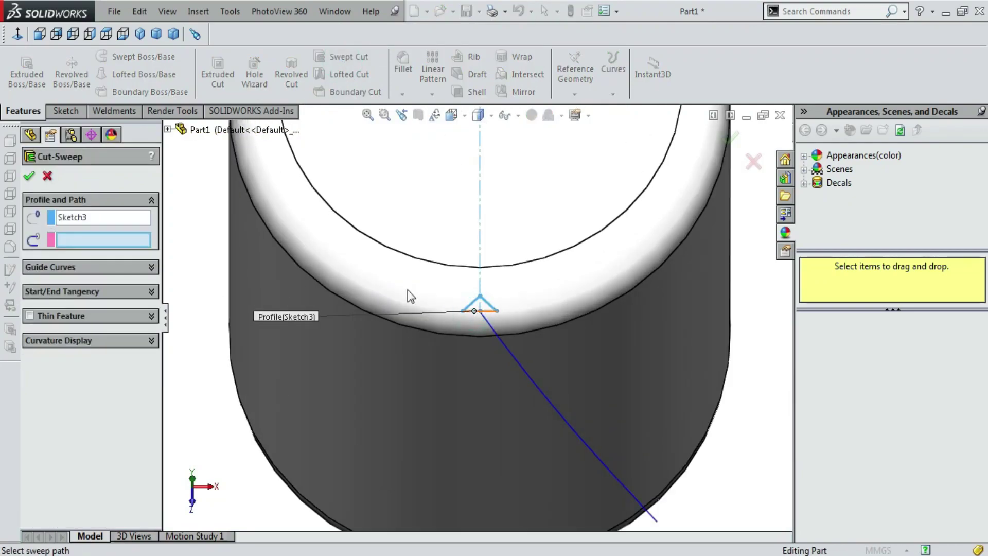
left_click(573, 435)
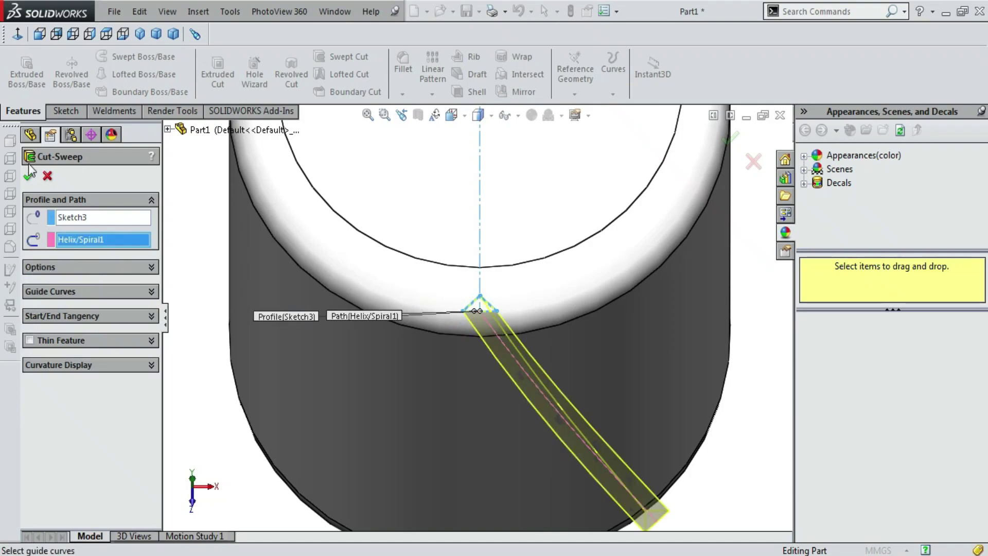
left_click(71, 269)
left_click(67, 268)
left_click(63, 315)
left_click(64, 315)
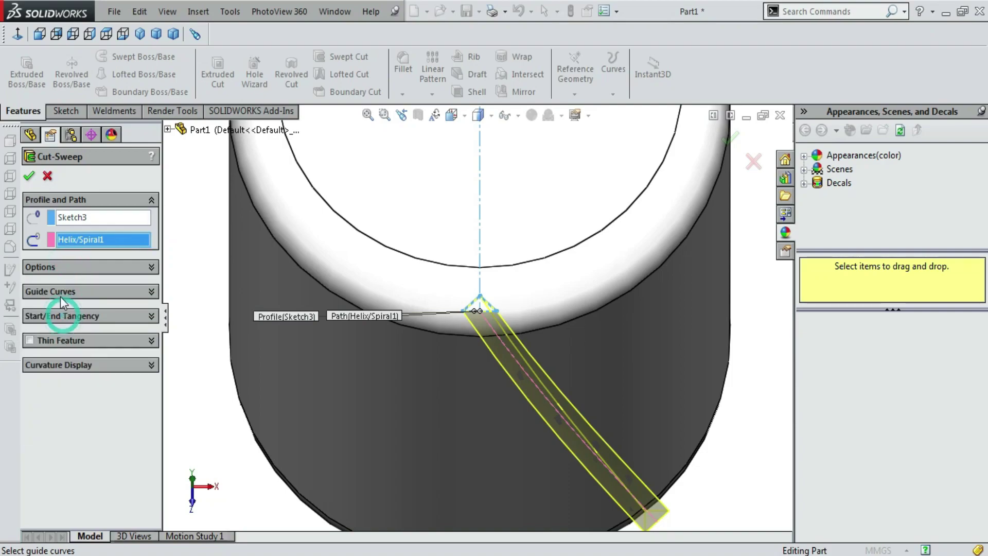
left_click(26, 181)
scroll(510, 286, "down", 5)
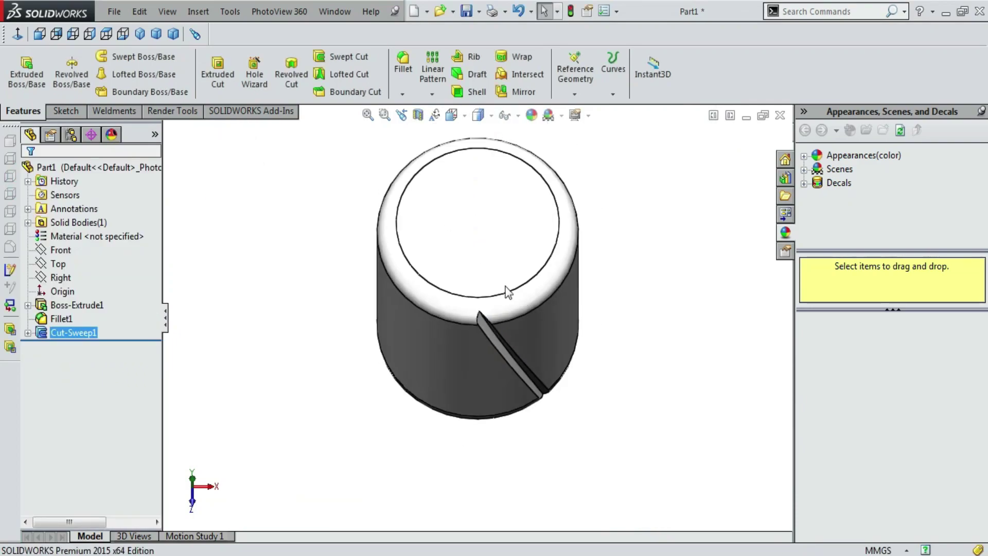
Start a circular pattern with Cut-Sweep1 as the feature to repeat.
middle_click_drag(510, 287, 449, 247)
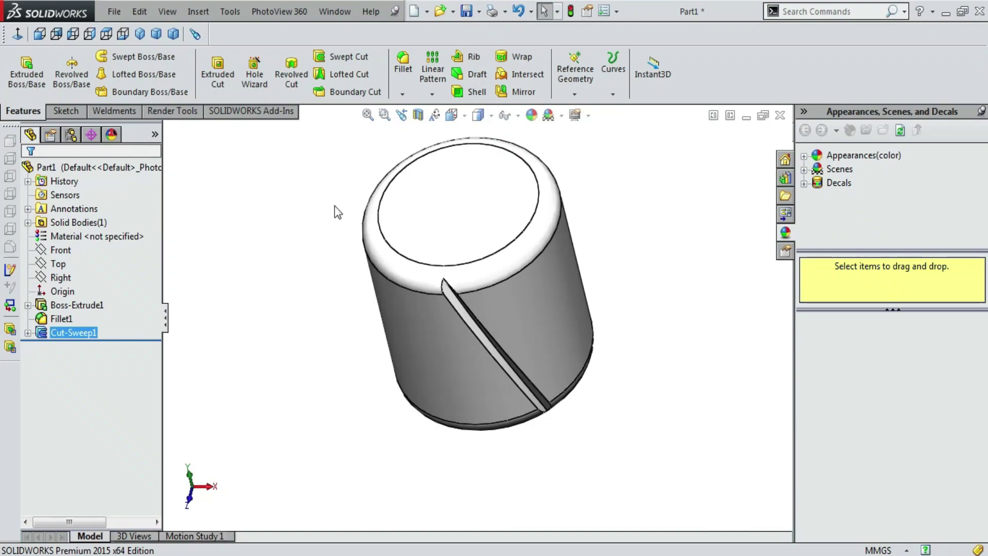
left_click(431, 94)
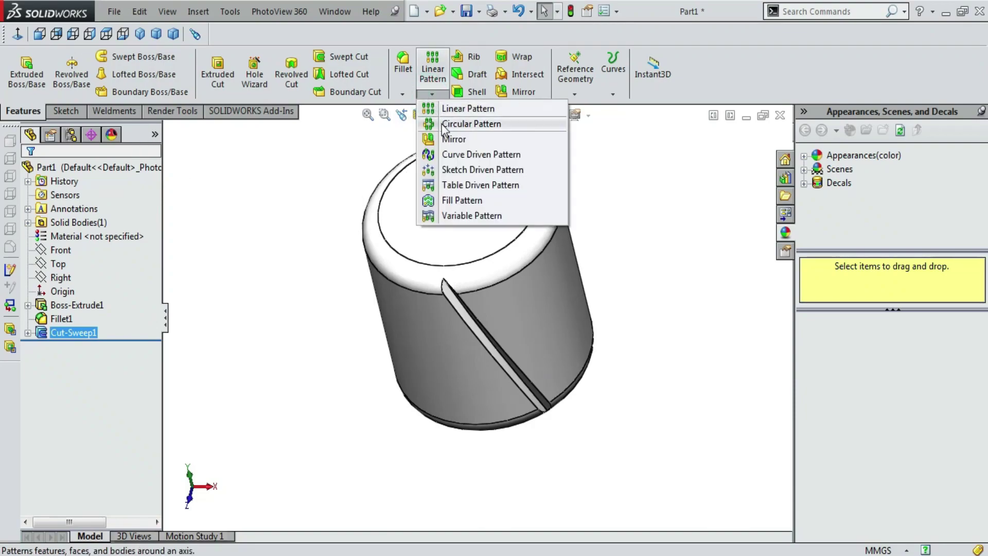
left_click(453, 62)
scroll(399, 227, "up", 2)
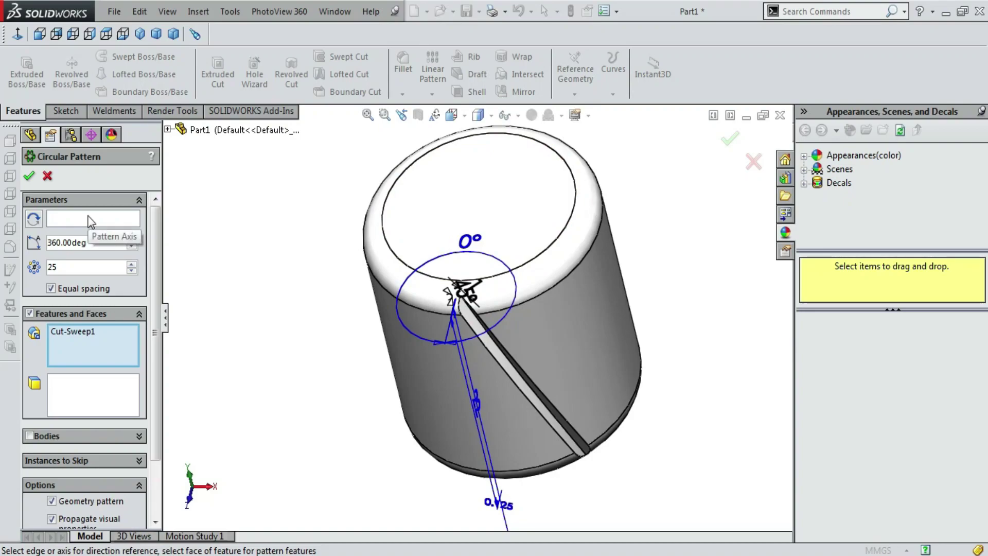
left_click(171, 260)
left_click(167, 129)
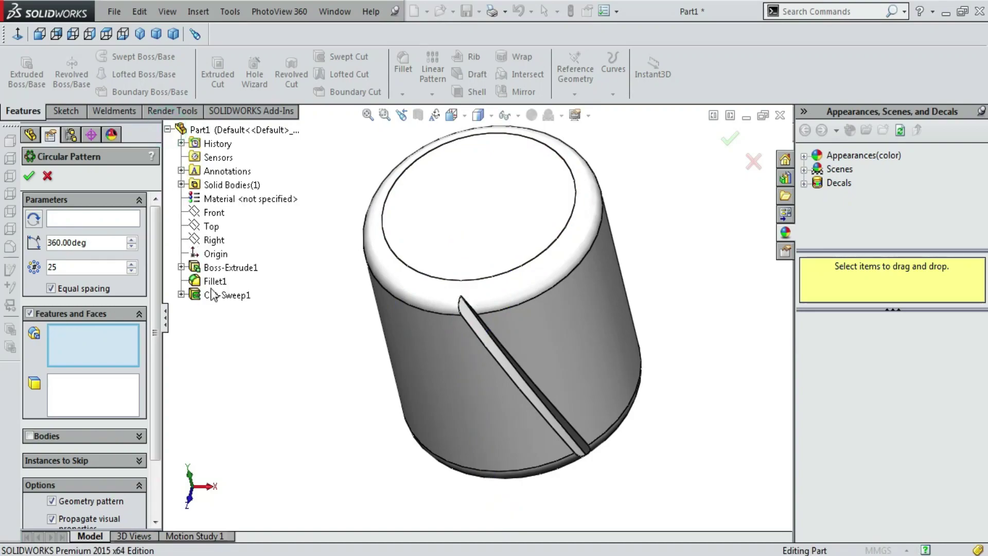
left_click(216, 296)
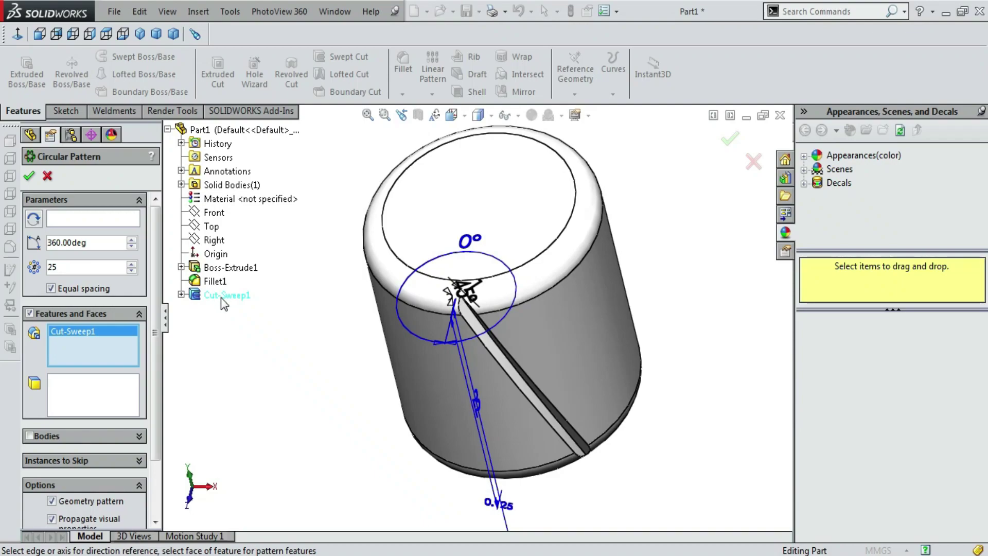
Use the cylinder face as the axis and accept 25 instances over 360°.
left_click(107, 216)
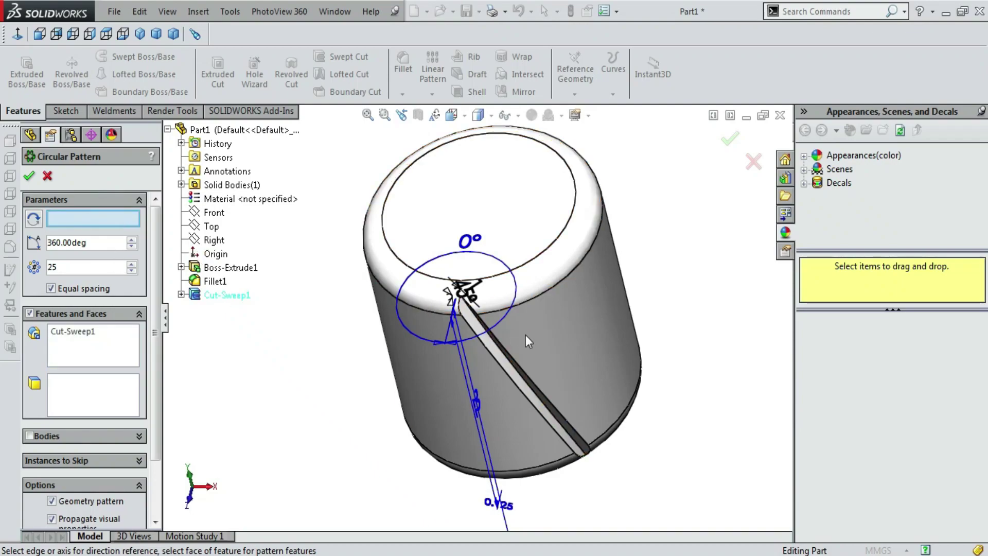
left_click(538, 336)
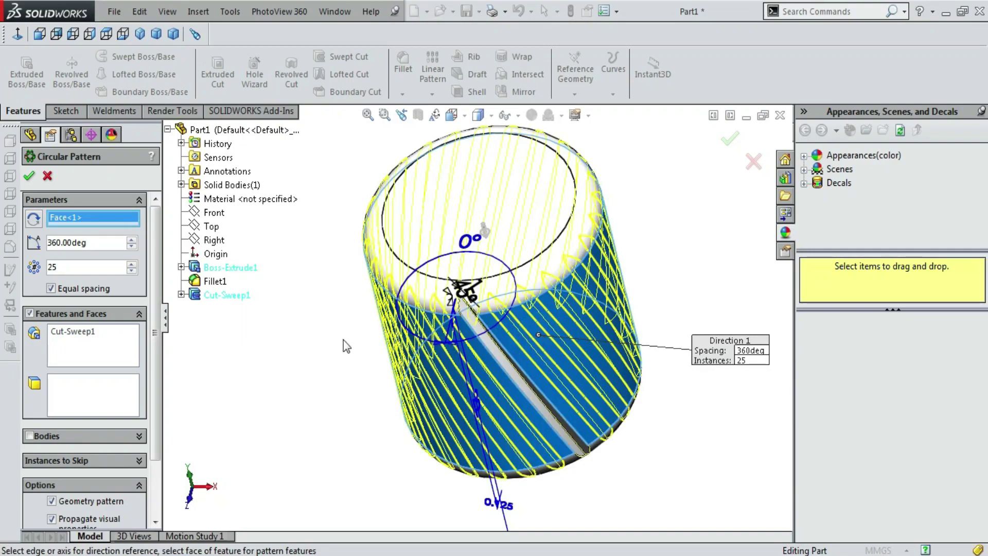
scroll(506, 321, "down", 2)
scroll(540, 317, "down", 3)
scroll(540, 316, "up", 2)
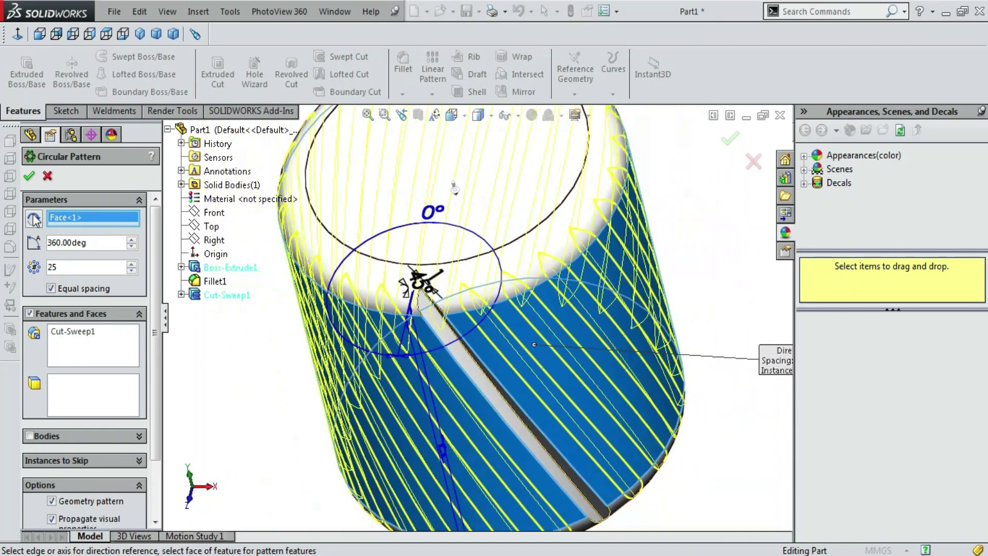
key("Return")
key("f")
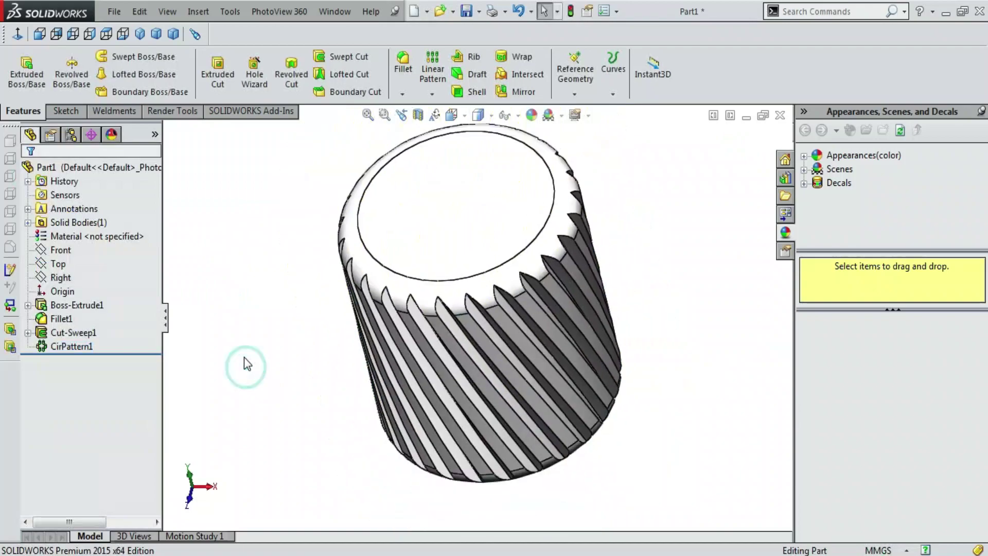
Mirror Cut-Sweep1 and CirPattern1 about the Top plane with Geometry Pattern enabled.
left_click(432, 93)
left_click(453, 139)
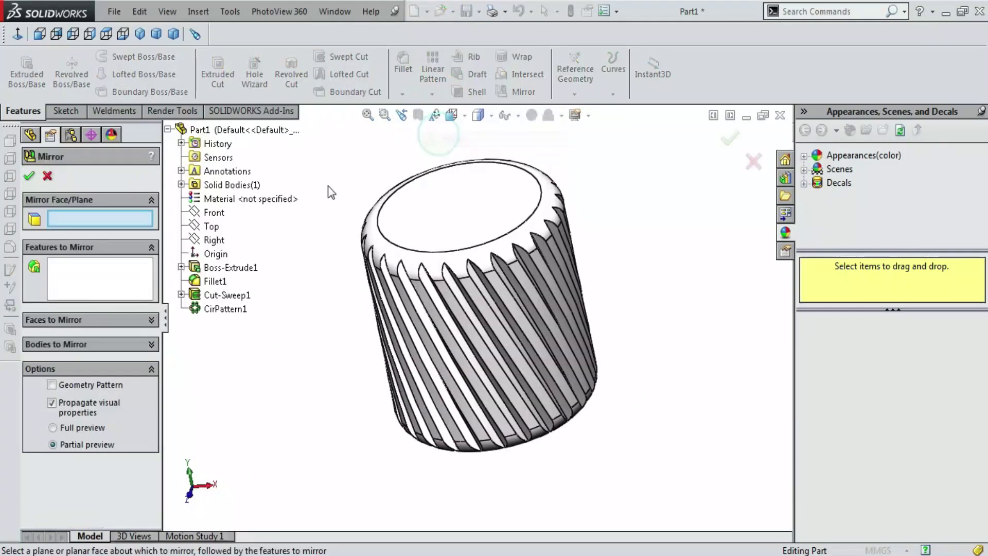
left_click(213, 227)
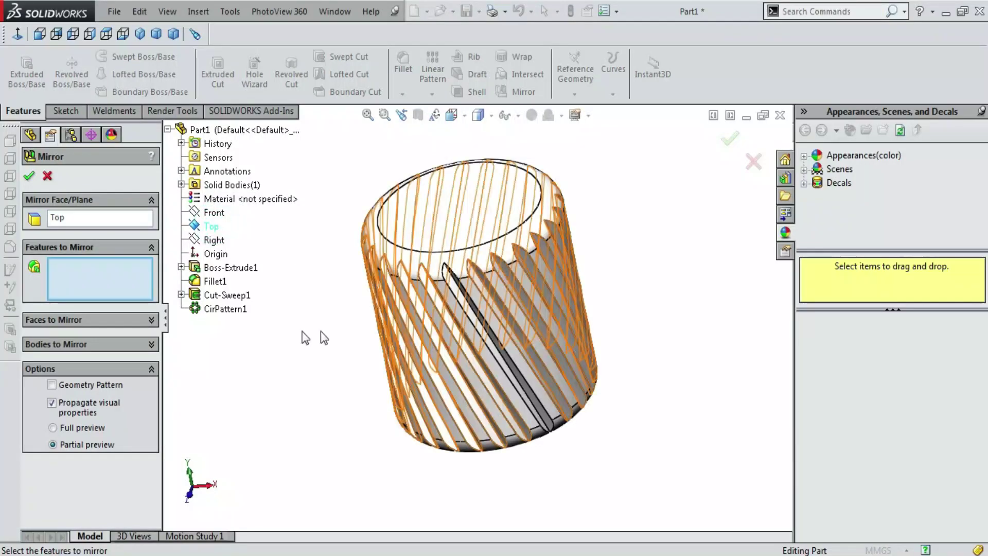
left_click(239, 295)
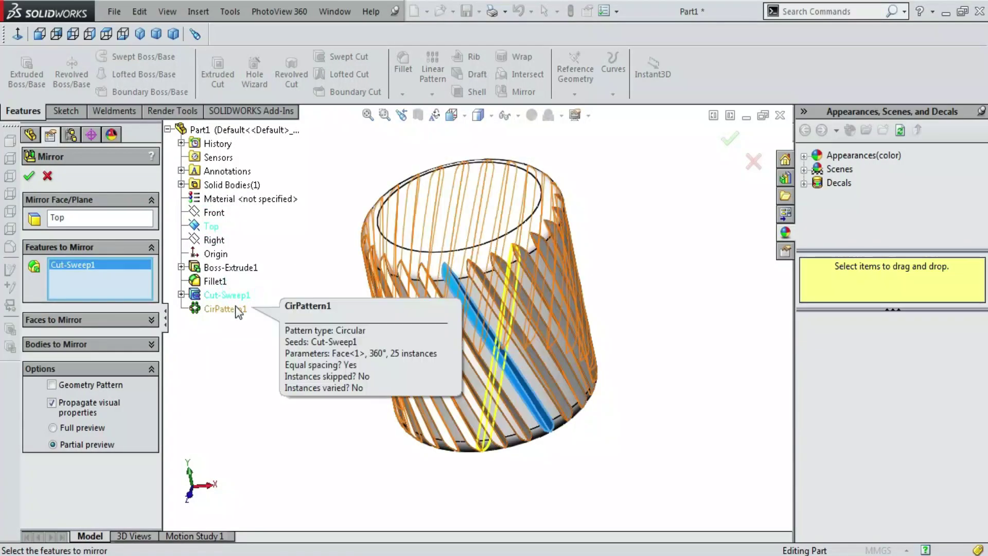
left_click(236, 309)
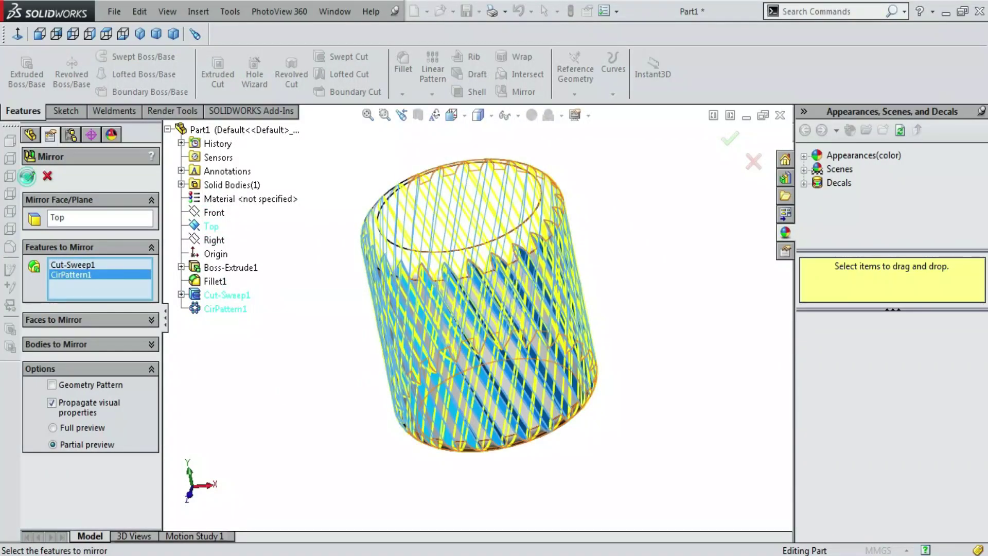
left_click(29, 176)
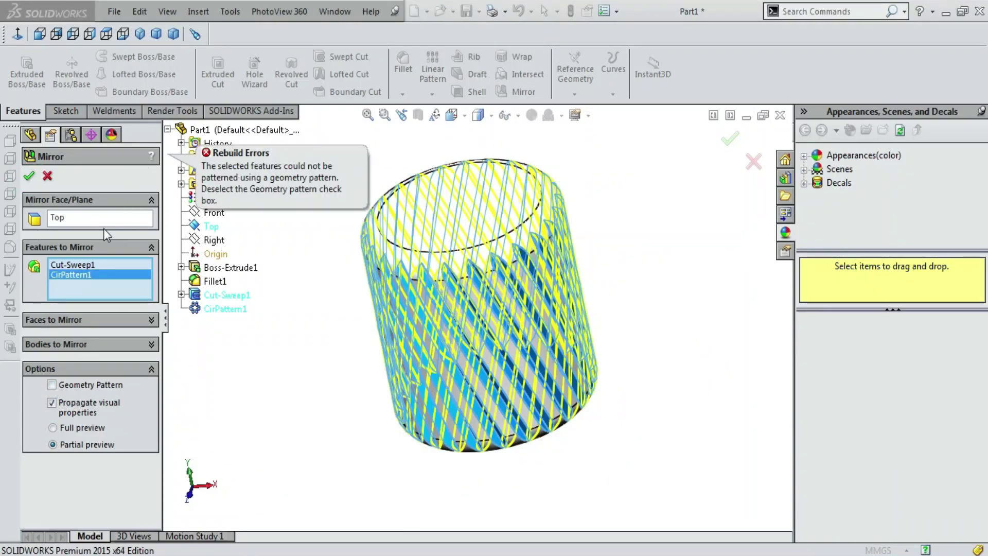
left_click(57, 381)
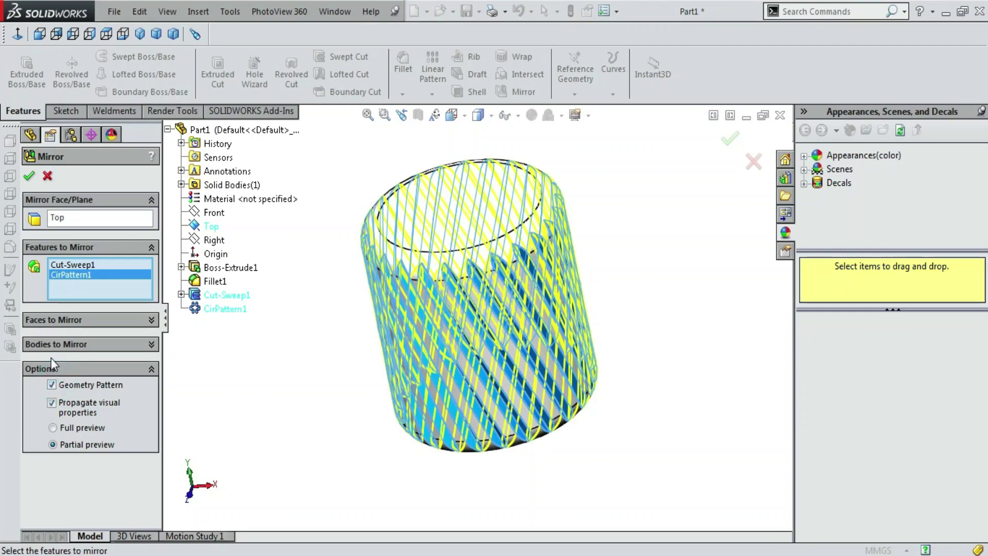
left_click(29, 176)
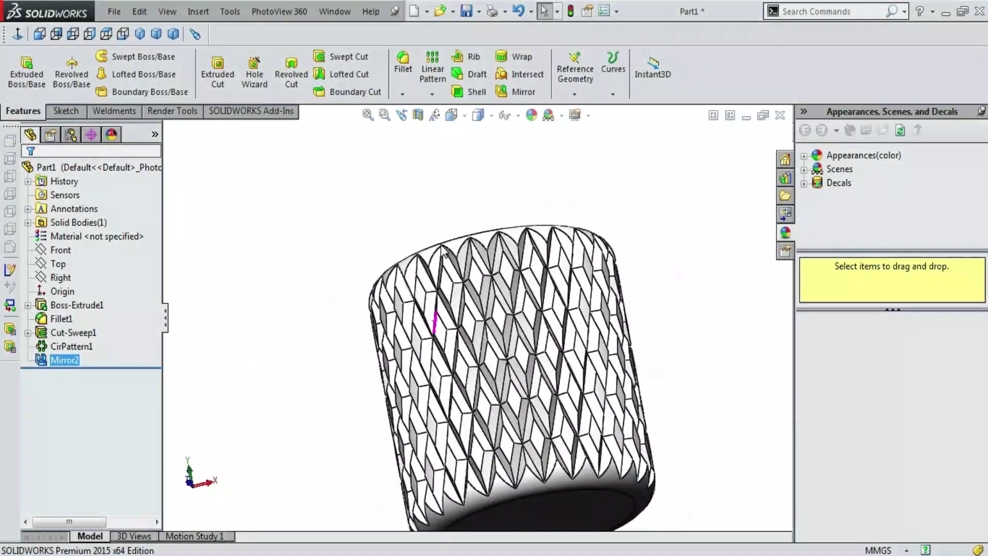
left_click(426, 13)
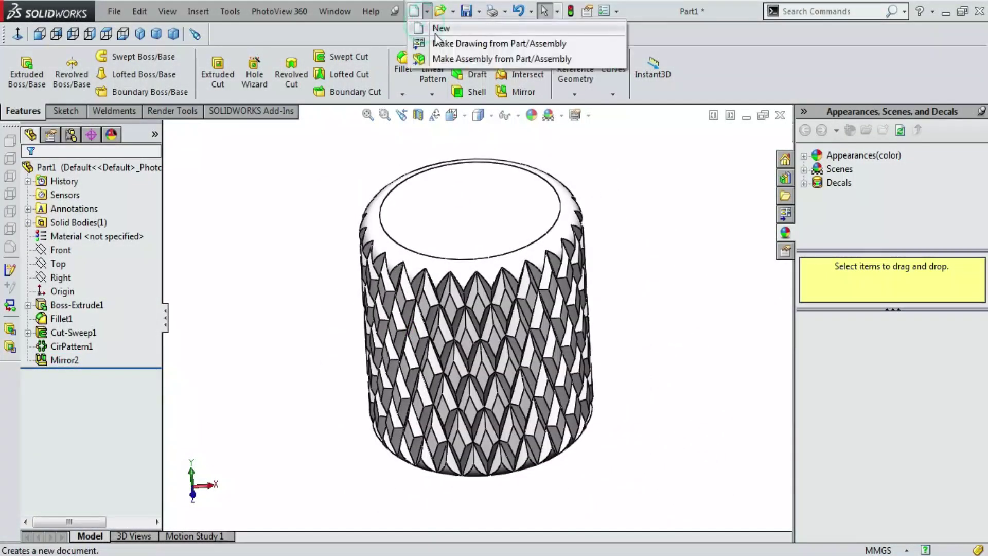
Save the part as Part1 and build a new assembly, Assem1, from it.
left_click(443, 59)
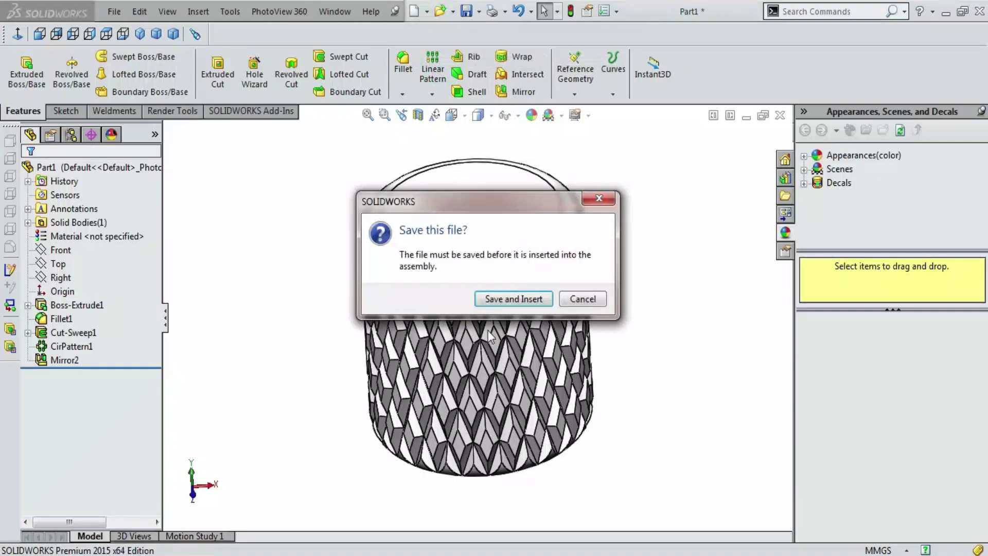
left_click(514, 299)
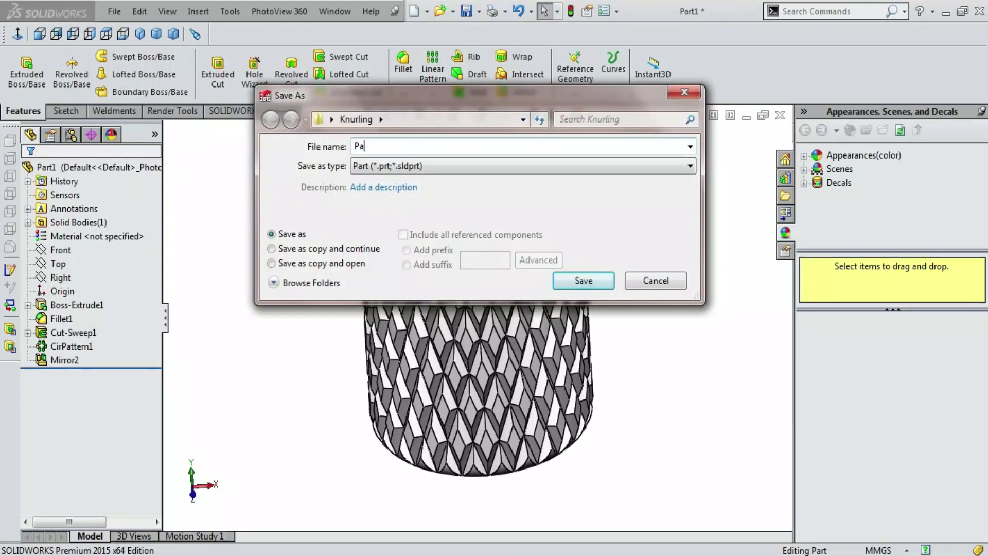
key("Return")
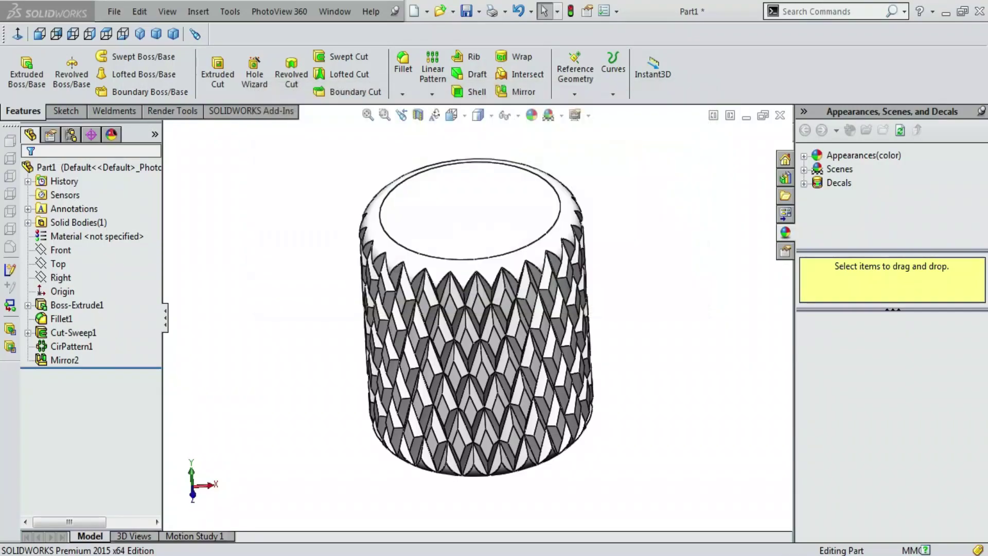
key("Return")
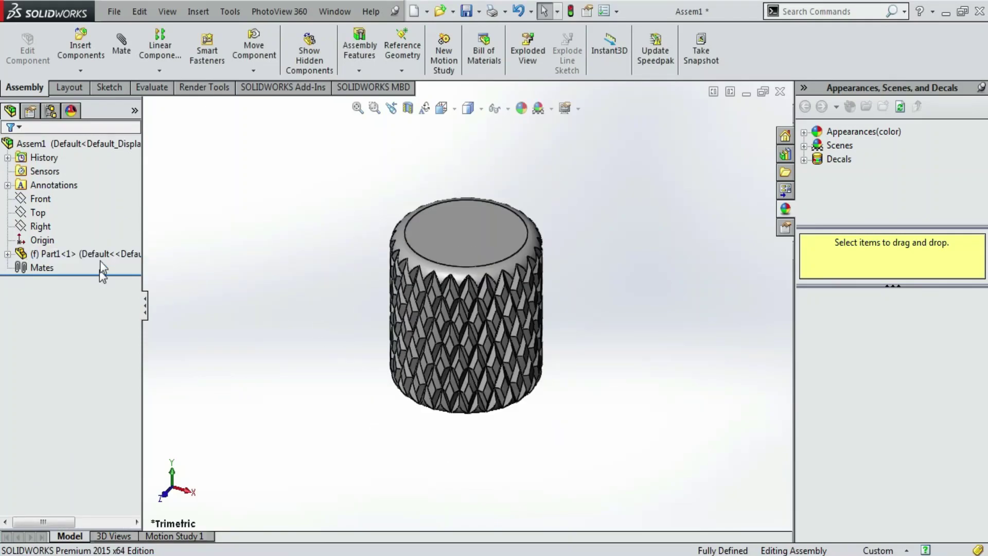
Insert a second copy of Part1 beside the first and change the backdrop scene.
left_click(100, 252)
left_click_drag(99, 253, 287, 309, "ctrl")
left_click(358, 108)
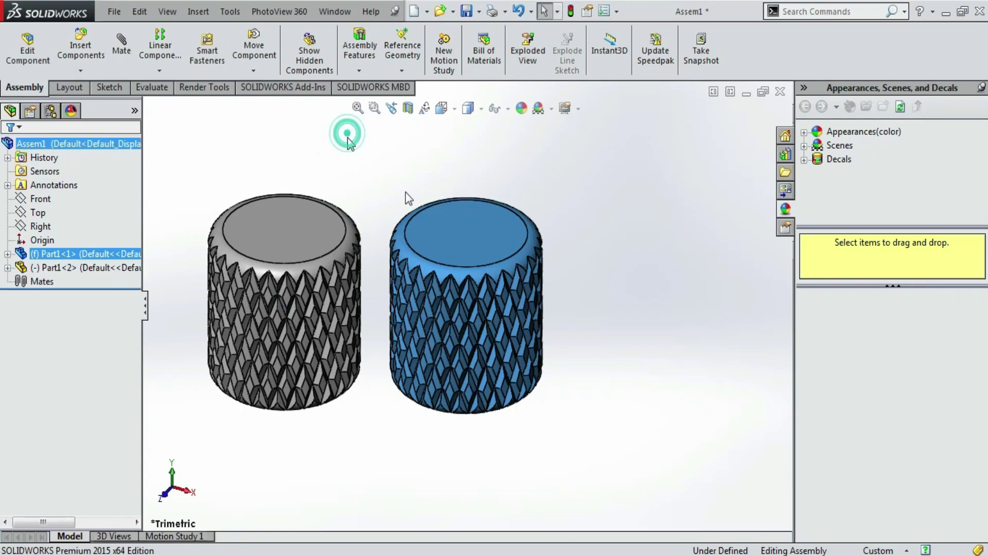
left_click(551, 108)
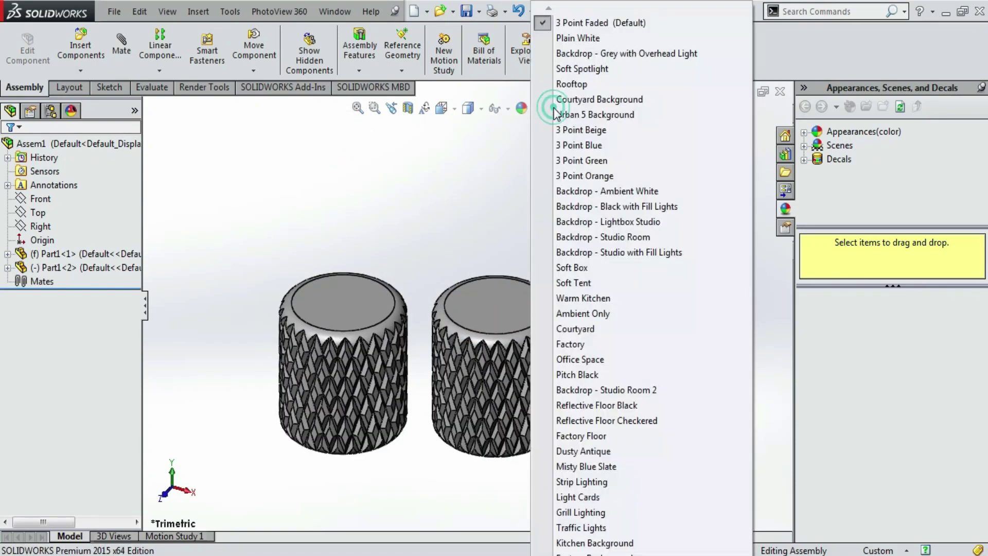
left_click(577, 53)
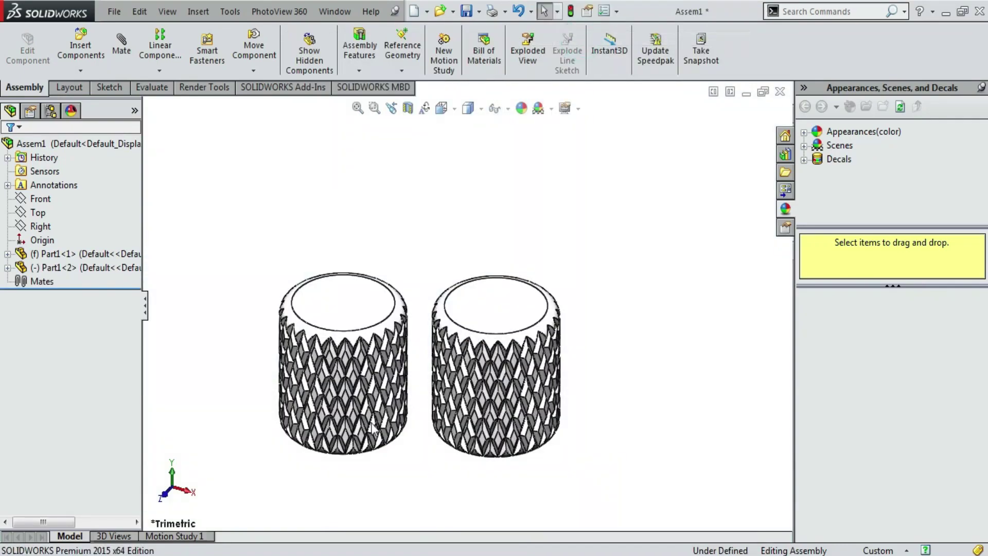
Tilt the left knob with Rotate Component.
left_click(253, 70)
left_click(288, 99)
left_click_drag(334, 424, 366, 381)
key("f")
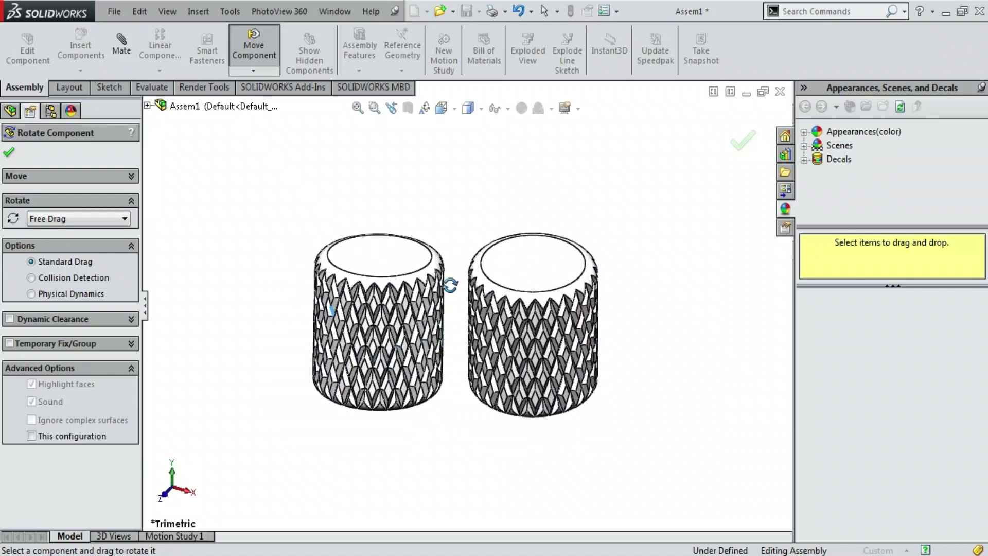
key("Escape")
Float the right knob and slide it further to the right.
left_click(253, 71)
left_click(271, 88)
left_click(539, 315)
key("Escape")
right_click(565, 316)
left_click(614, 412)
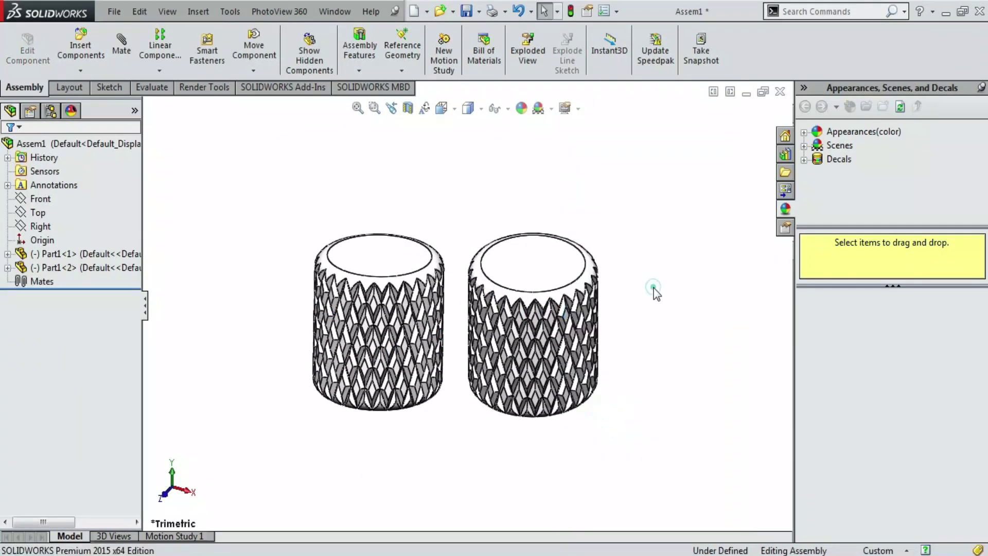
left_click_drag(540, 339, 608, 338)
key("f")
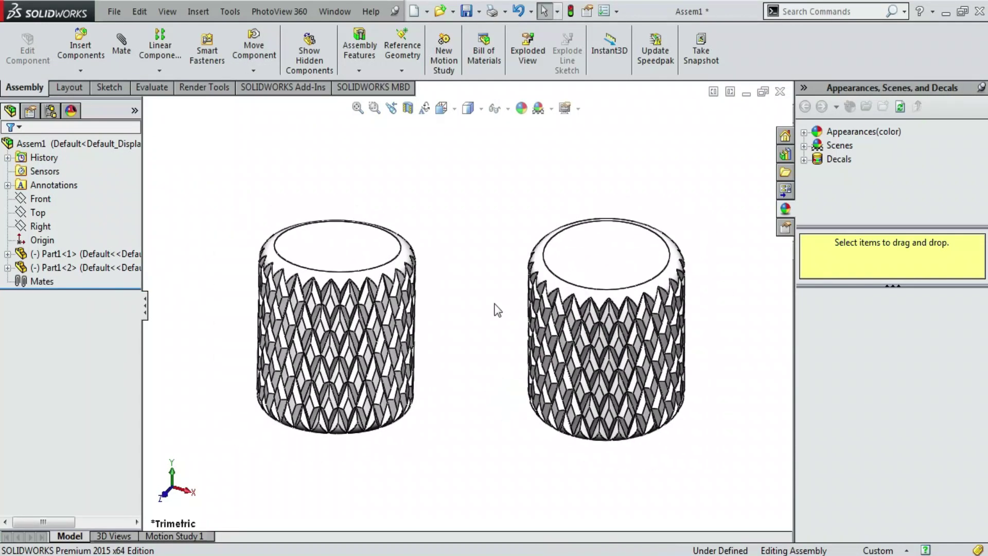
Tilt both knobs toward the viewer, then send the assembly to KeyShot.
left_click(253, 71)
left_click(277, 104)
left_click_drag(309, 339, 360, 360)
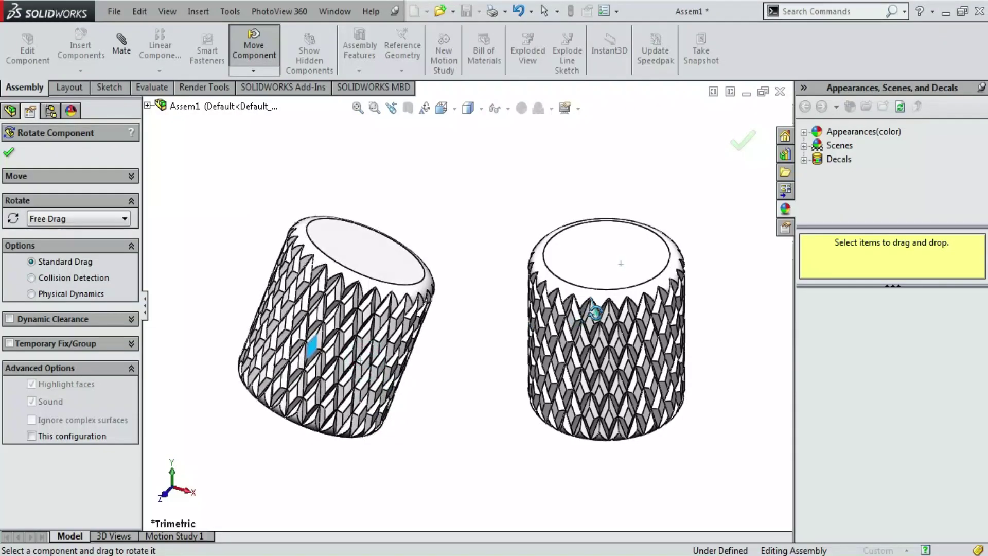
left_click_drag(601, 298, 581, 330)
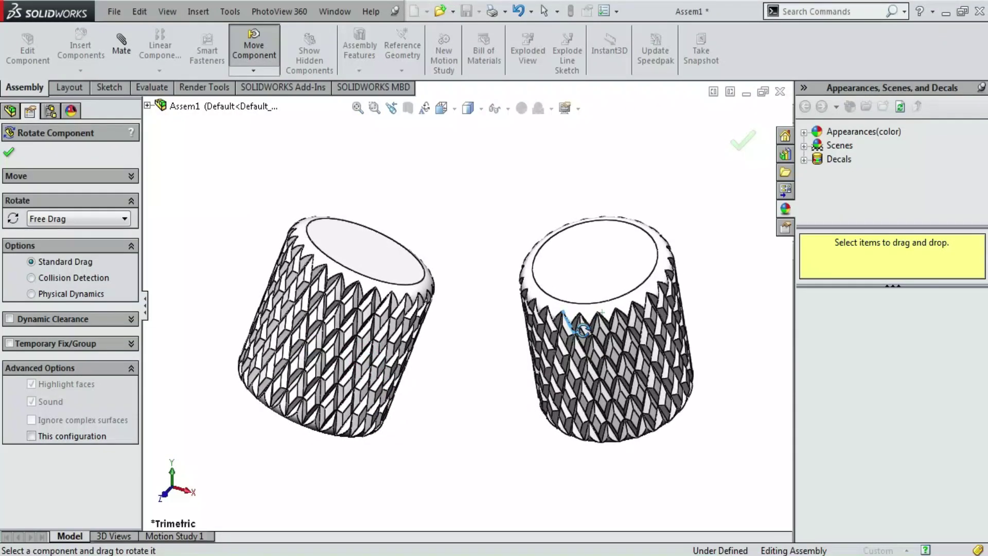
left_click(8, 152)
left_click(230, 11)
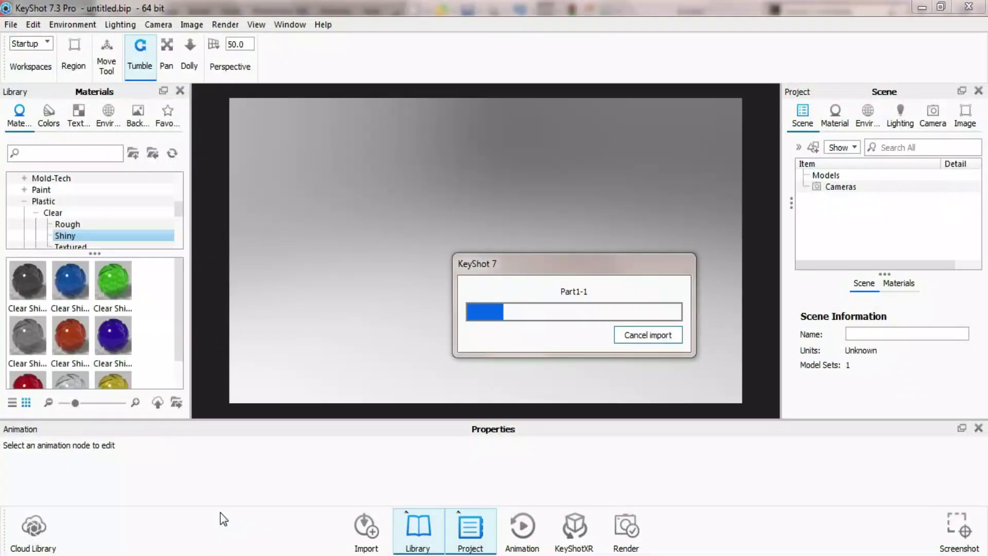
Set the image to the 1280 x 720 landscape preset and orbit so both knobs separate.
left_click(225, 25)
left_click(192, 47)
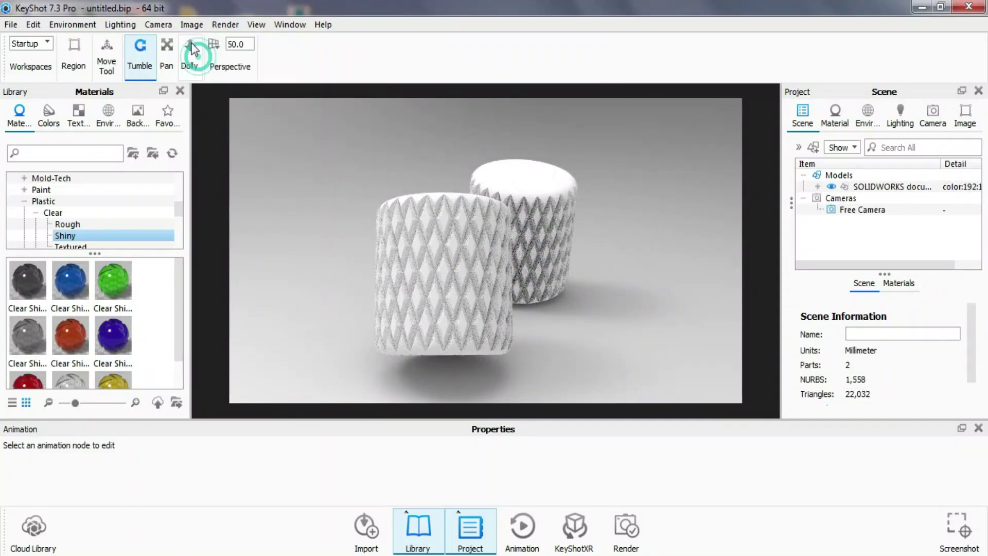
left_click(191, 26)
mouse_move(236, 42)
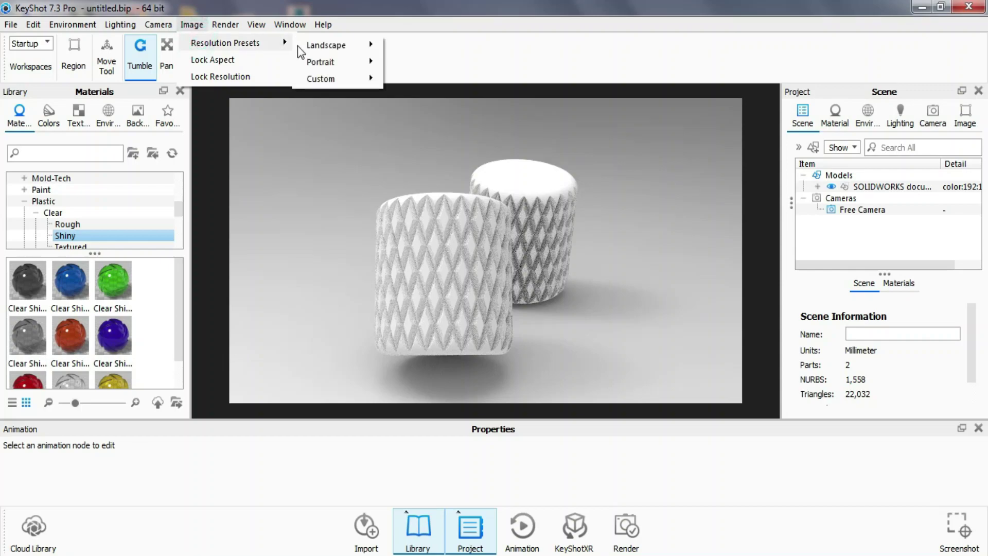
mouse_move(319, 47)
left_click(438, 153)
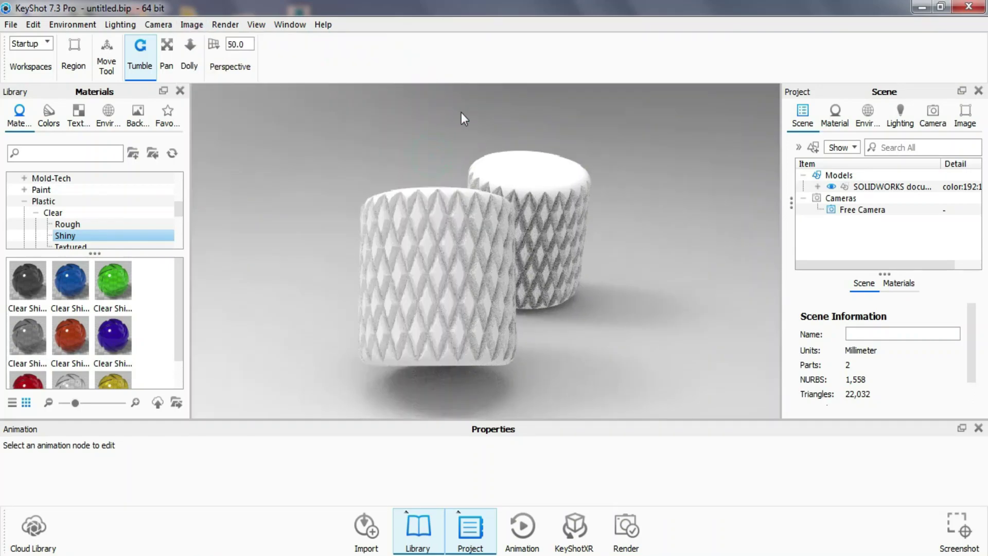
left_click_drag(494, 206, 492, 304)
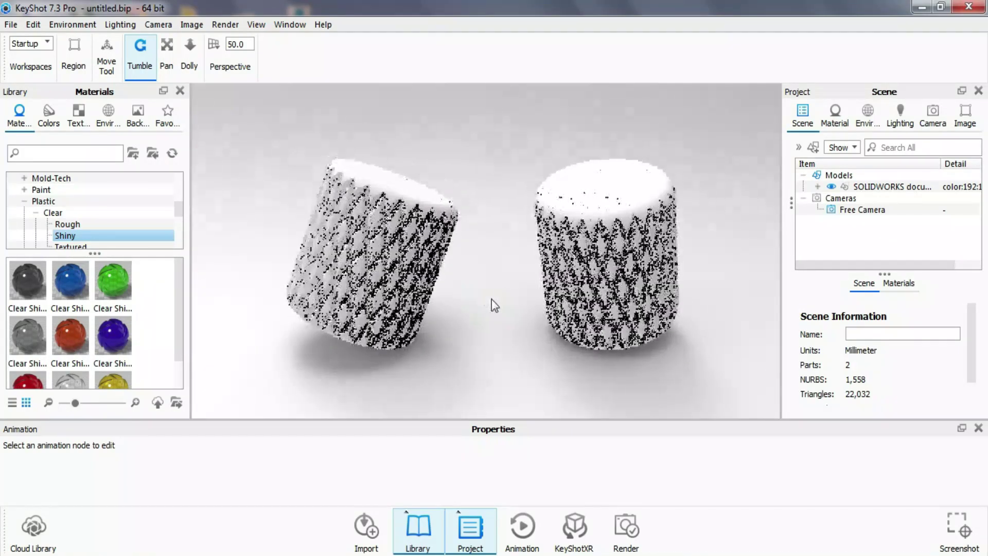
Switch the environment background to a plain white solid colour.
left_click(93, 25)
left_click(100, 58)
left_click(82, 24)
mouse_move(64, 43)
left_click(223, 62)
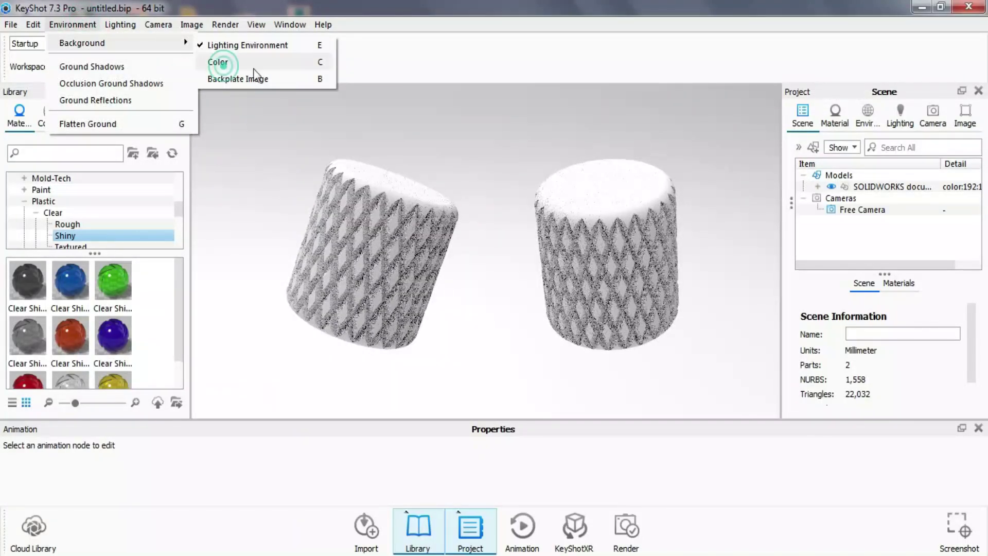
left_click(24, 201)
left_click(178, 226)
scroll(177, 218, "up", 1)
Search materials for 'metal pol' and apply Metal Polished Blue to the knobs.
left_click(24, 190)
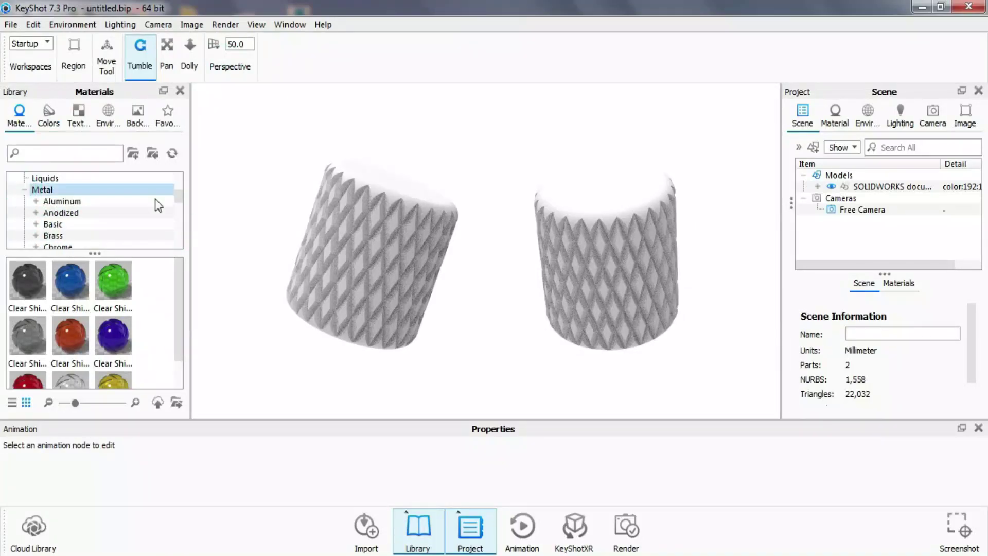
scroll(175, 206, "down", 1)
left_click(77, 153)
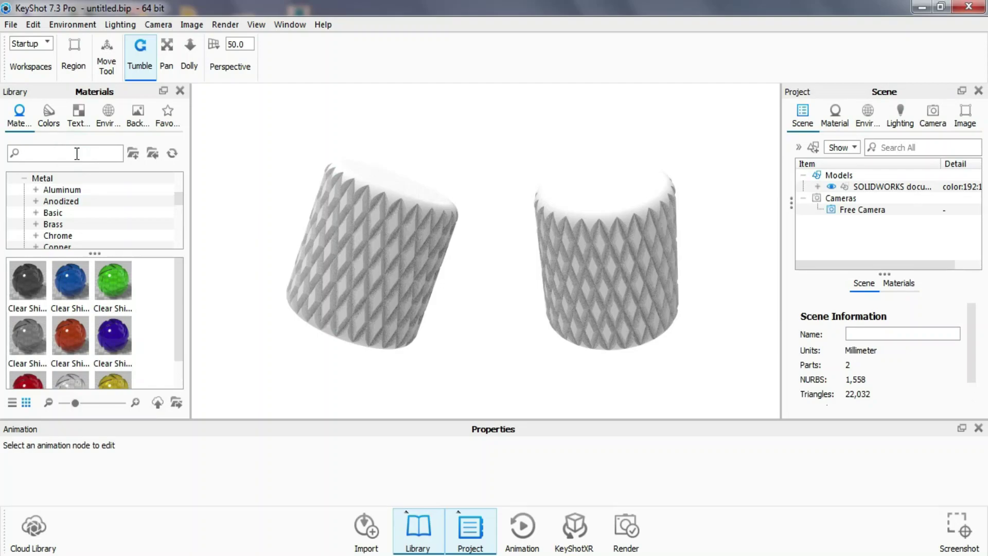
type("metal pol")
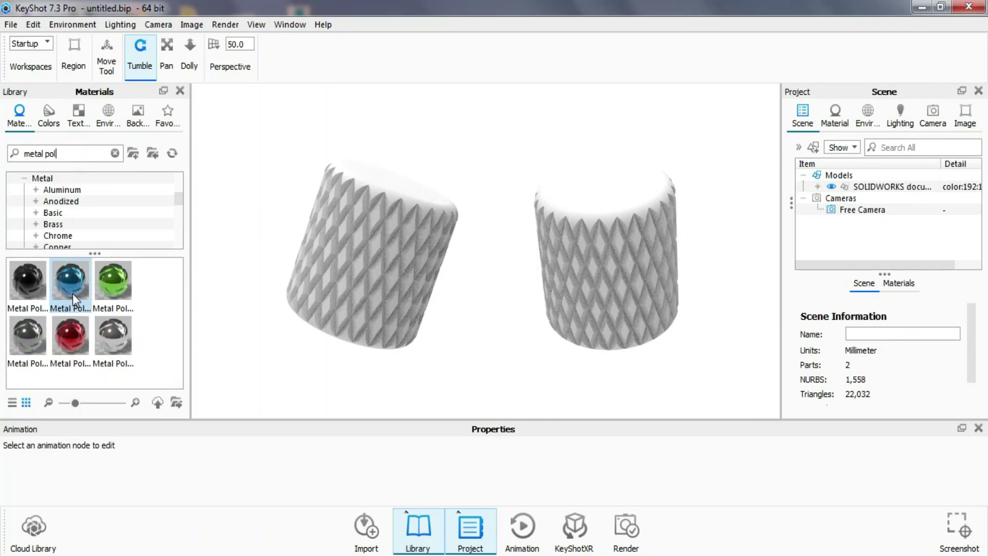
left_click_drag(73, 293, 867, 190)
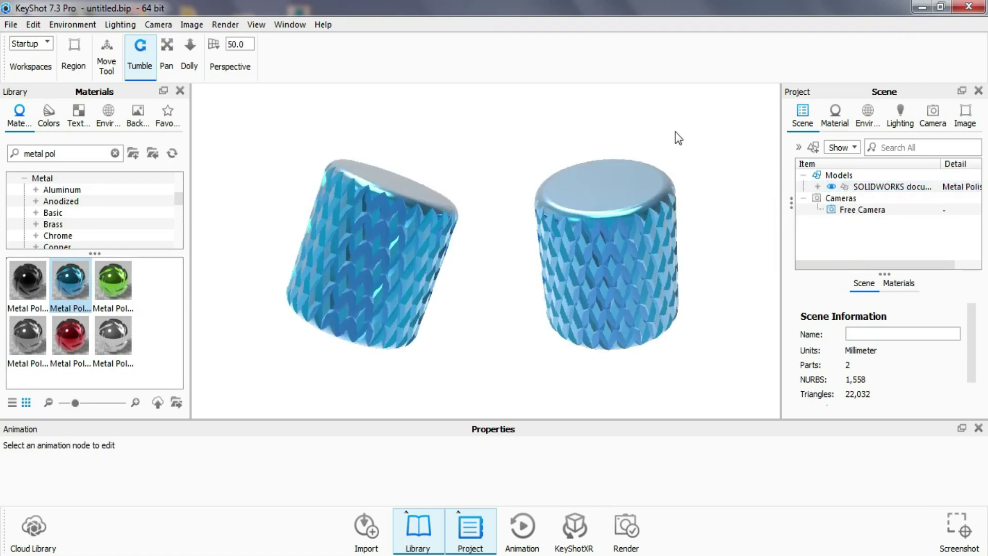
Set the camera perspective value to 100.
left_click(213, 44)
left_click(281, 67)
left_click_drag(283, 68, 295, 66)
left_click(237, 44)
double_click(237, 44)
type("10")
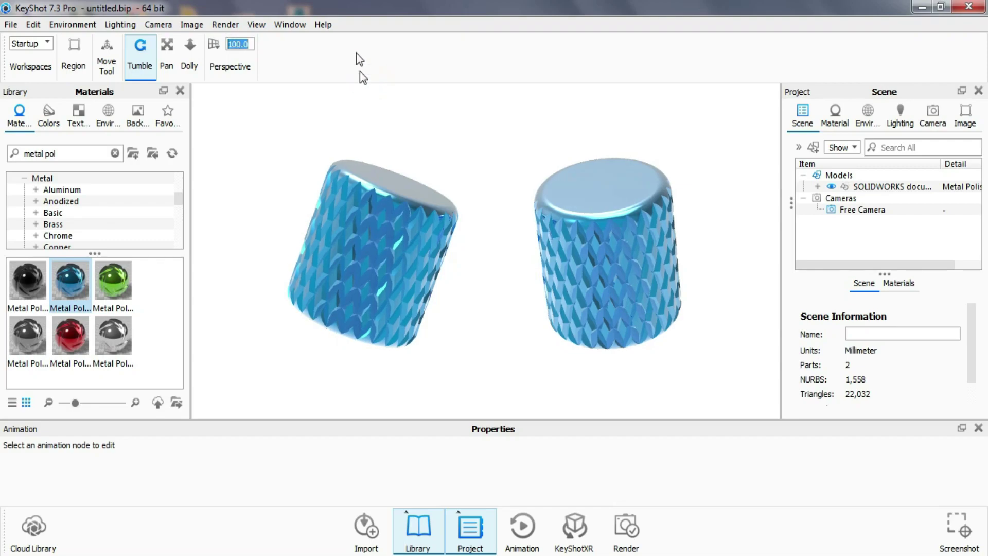
Rotate the right cylinder's Part1 toward the viewer with the Move Tool.
left_click(110, 73)
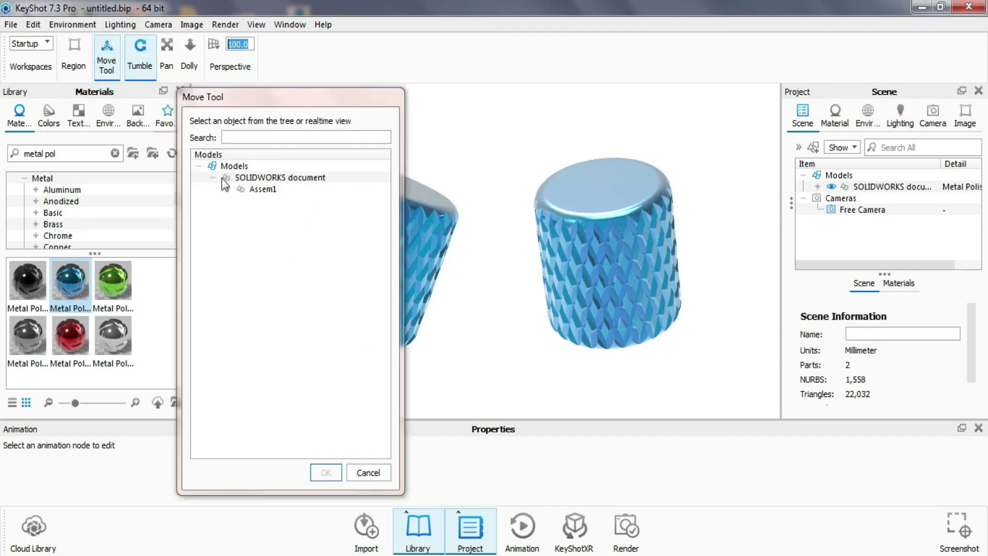
left_click(228, 190)
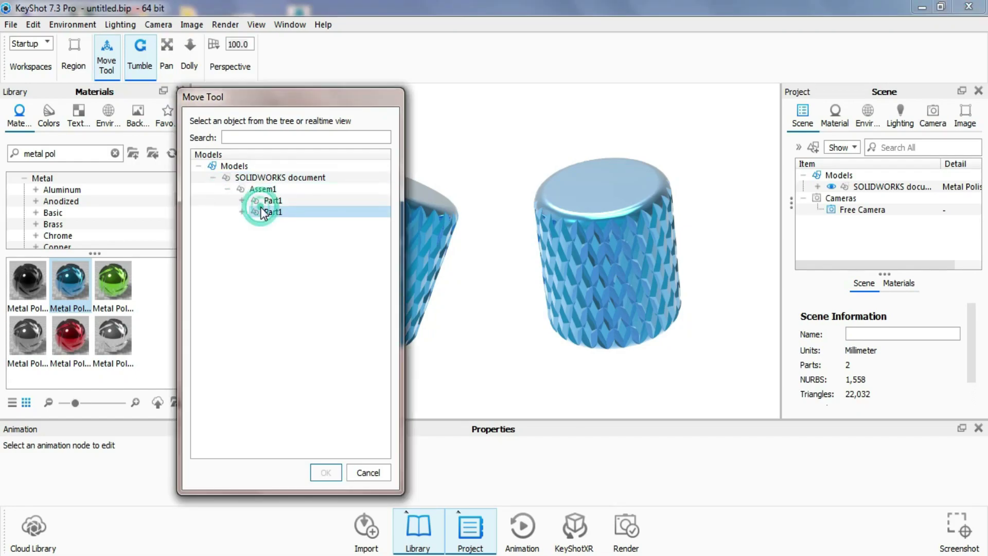
left_click(253, 201)
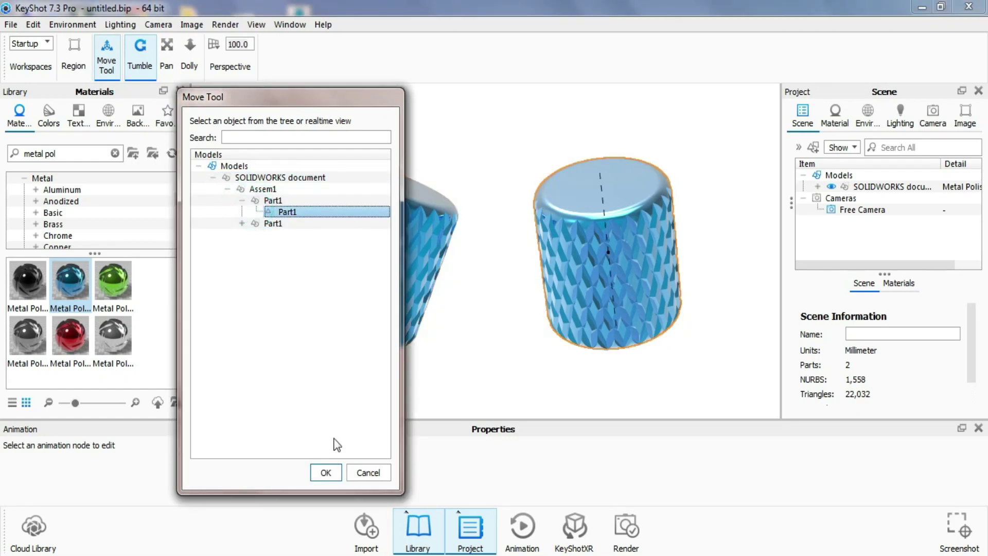
left_click(329, 473)
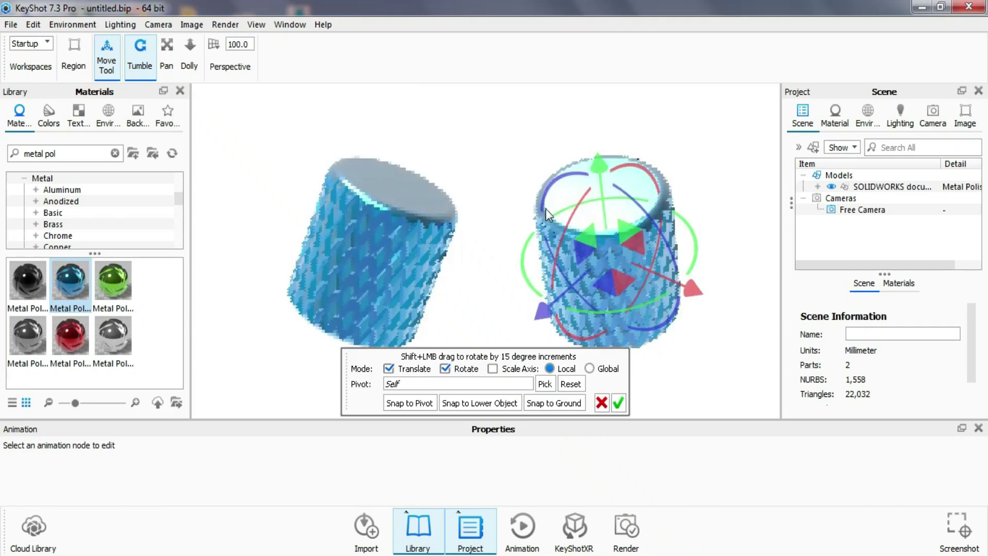
left_click_drag(558, 276, 535, 297)
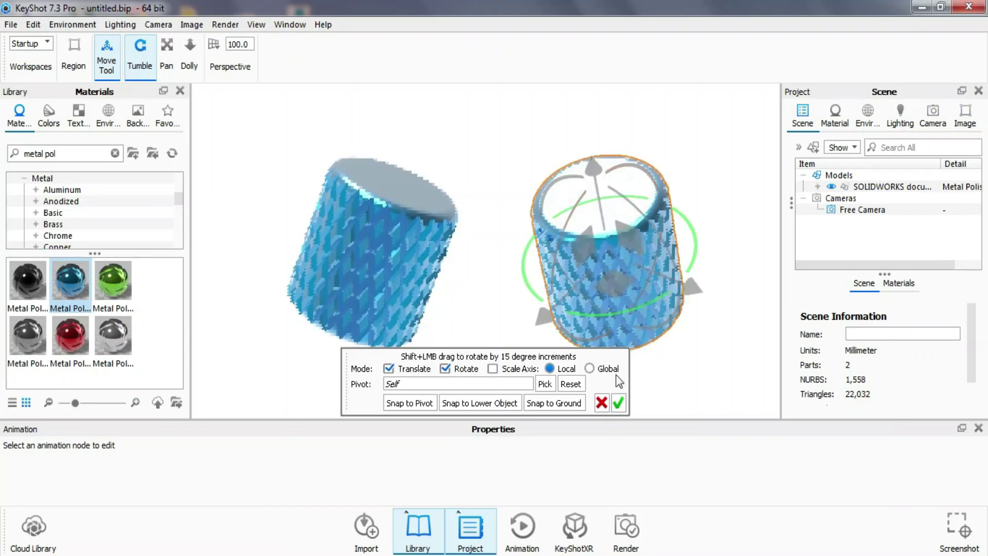
key("Return")
Rotate the left cylinder about 5.57° around X and accept it.
left_click(389, 282)
left_click(168, 62)
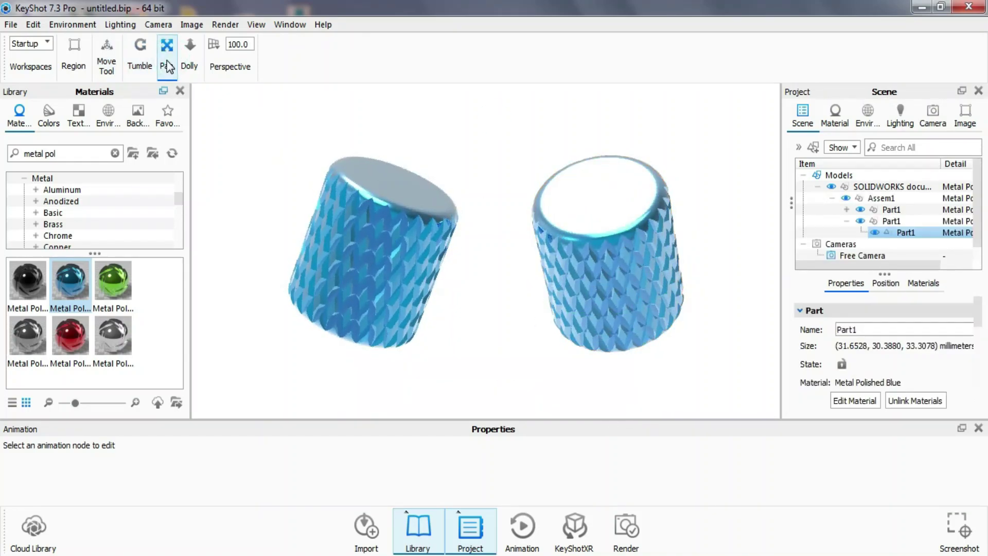
scroll(400, 209, "down", 1)
scroll(384, 211, "down", 1)
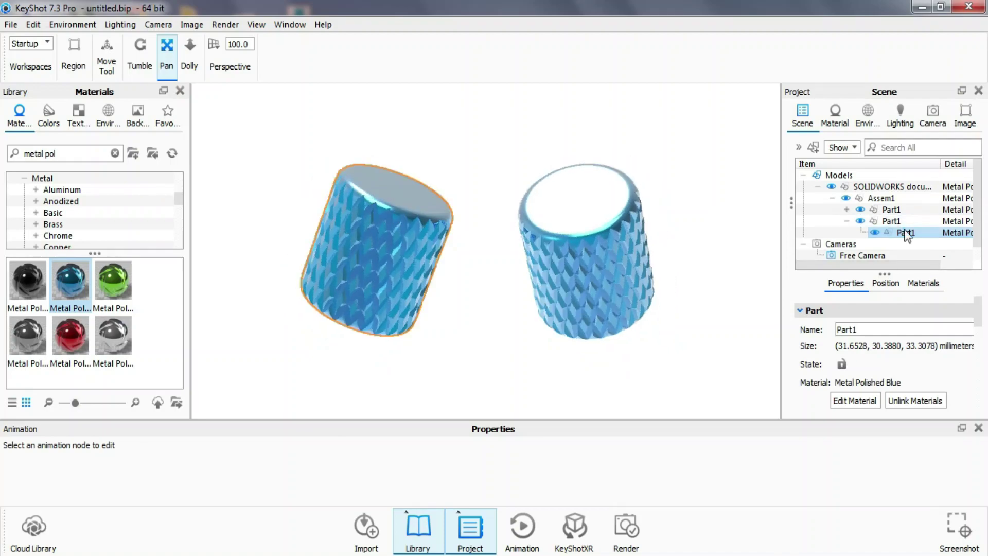
left_click(106, 55)
left_click_drag(373, 172, 367, 172)
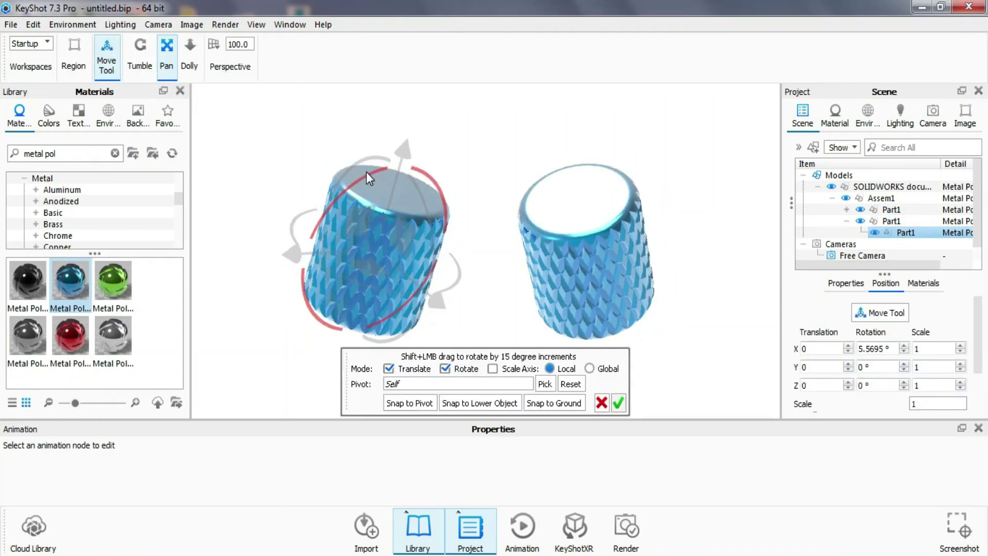
left_click(619, 403)
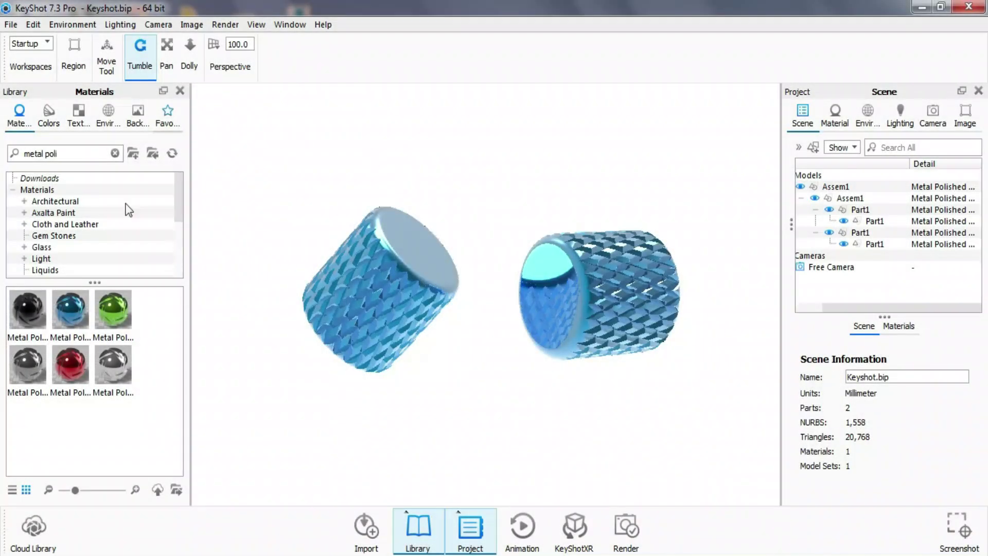
Browse the Colors, Textures, Environments and Backplates libraries.
left_click(49, 115)
mouse_move(179, 198)
left_mouse_down()
mouse_move(185, 254)
mouse_move(181, 180)
left_mouse_up()
left_click(78, 115)
scroll(93, 381, "down", 10)
scroll(93, 380, "up", 10)
left_click(108, 115)
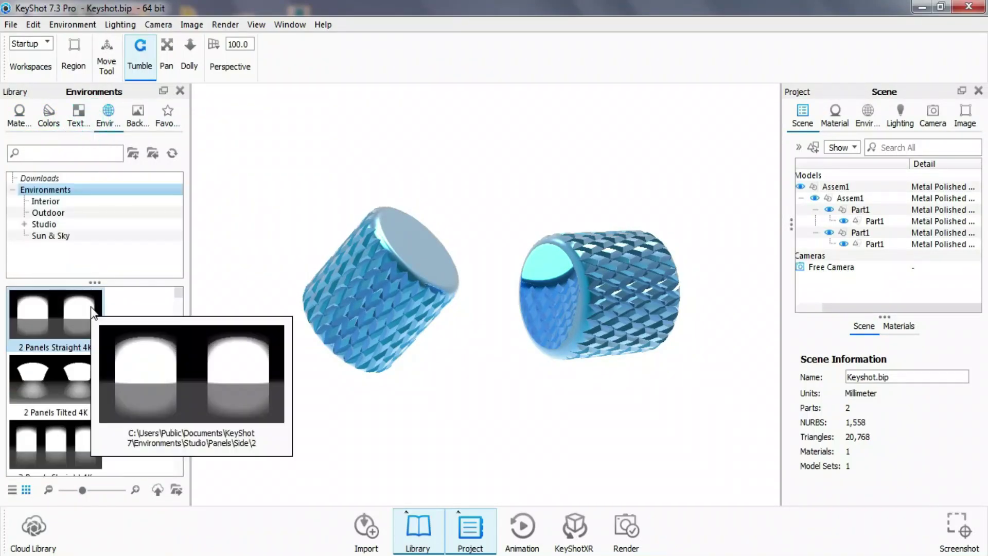
scroll(69, 296, "down", 3)
left_click(137, 115)
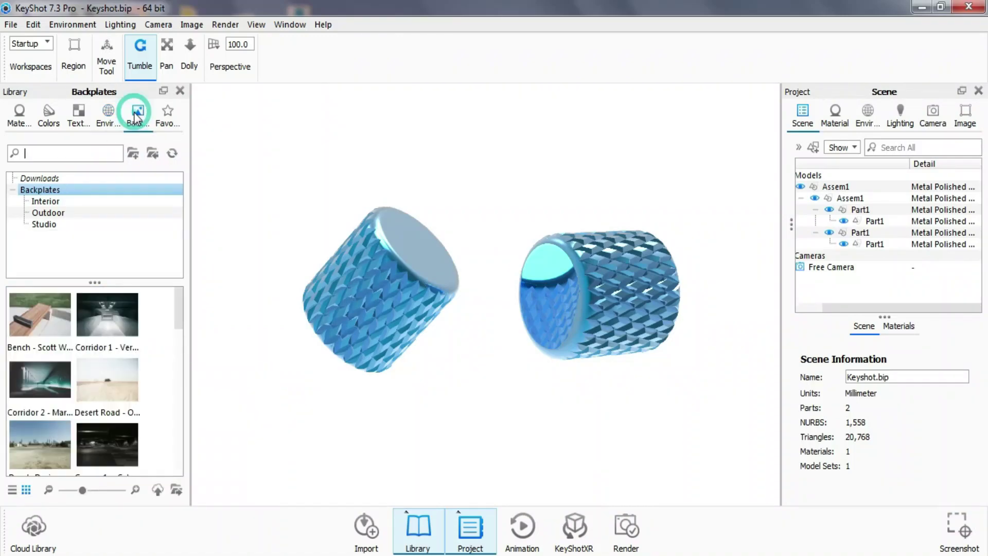
scroll(91, 307, "down", 10)
scroll(91, 307, "up", 10)
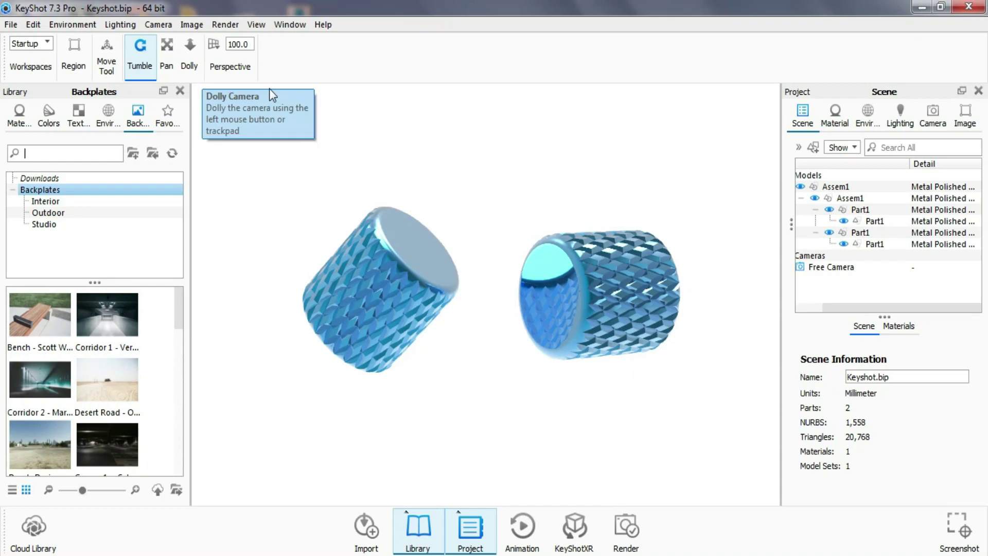
Review the render quality settings and briefly show the live render statistics overlay.
left_click(225, 24)
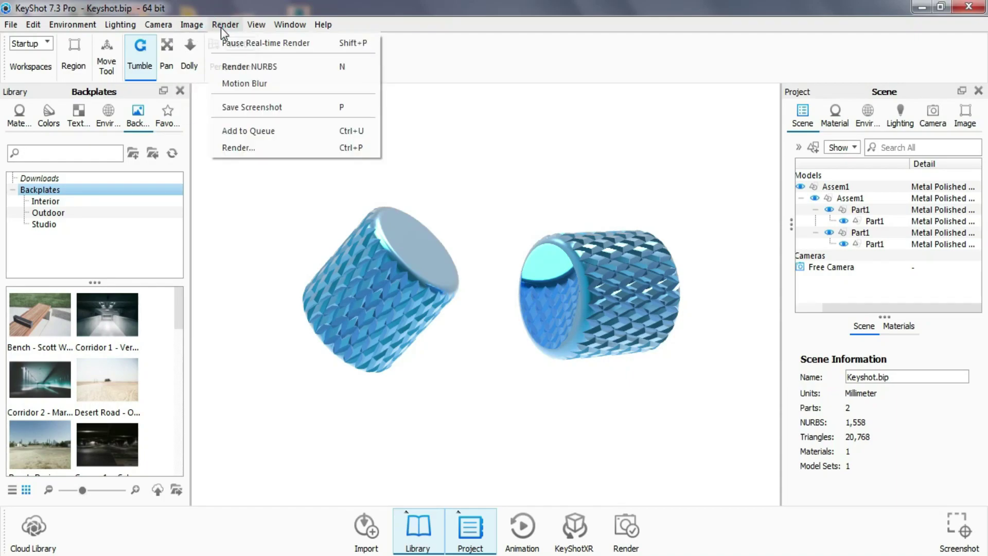
left_click(228, 153)
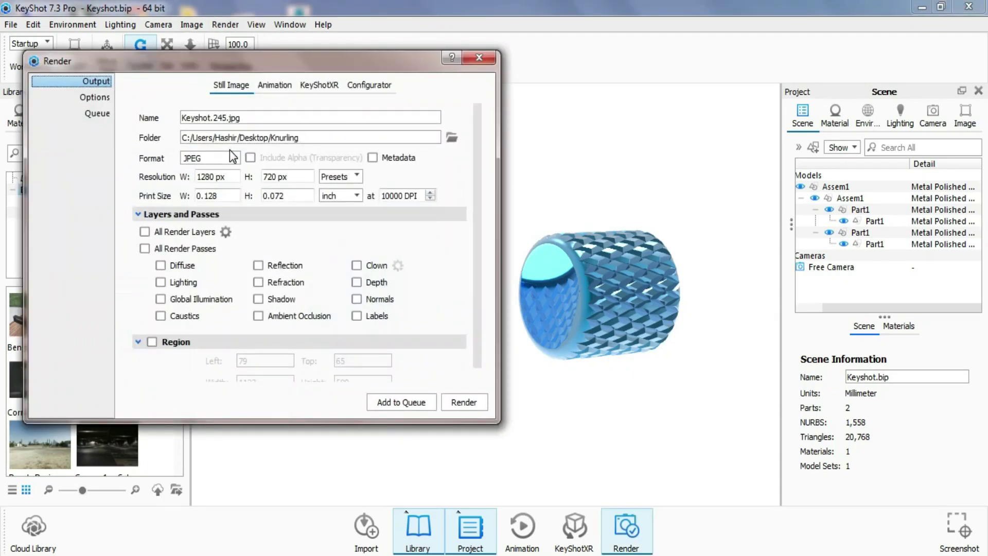
left_click(99, 96)
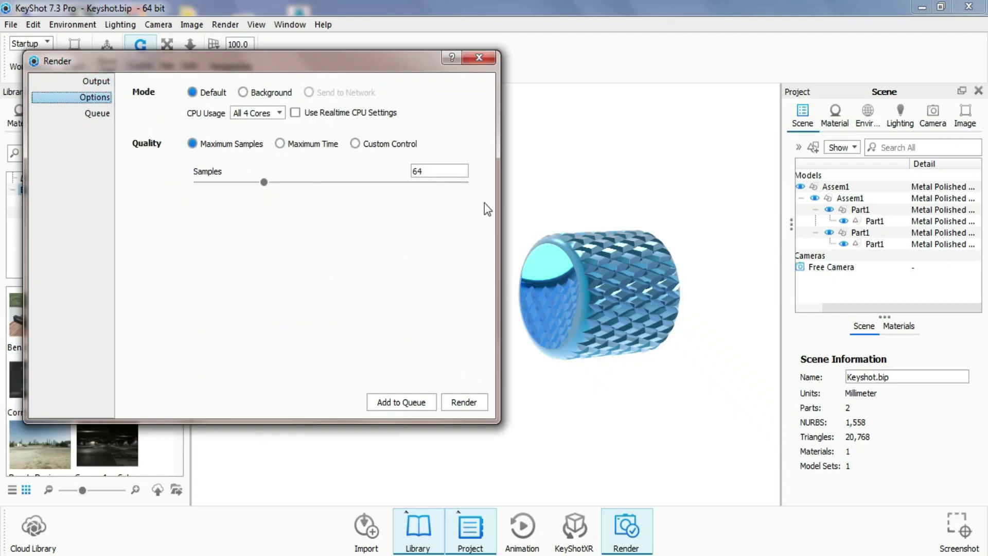
left_click(480, 56)
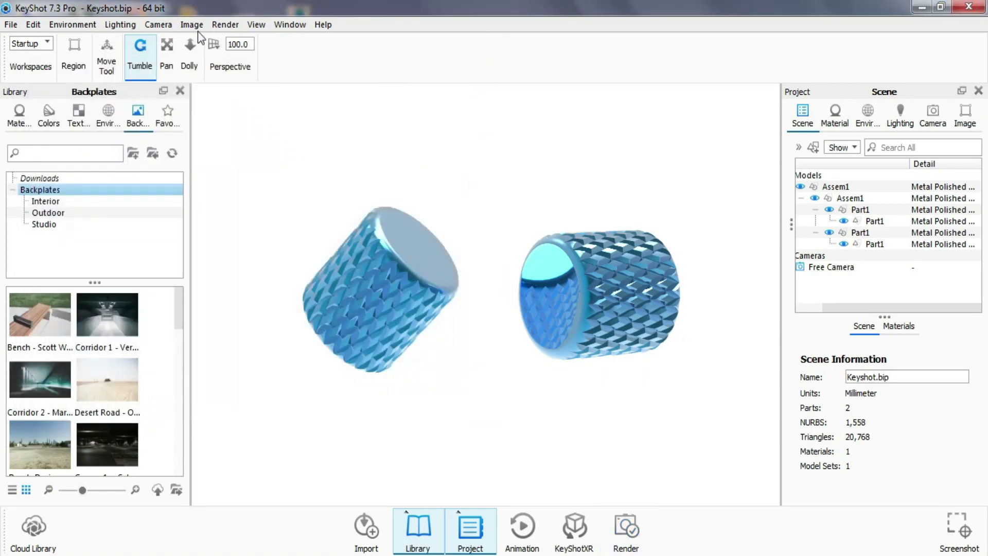
left_click(256, 24)
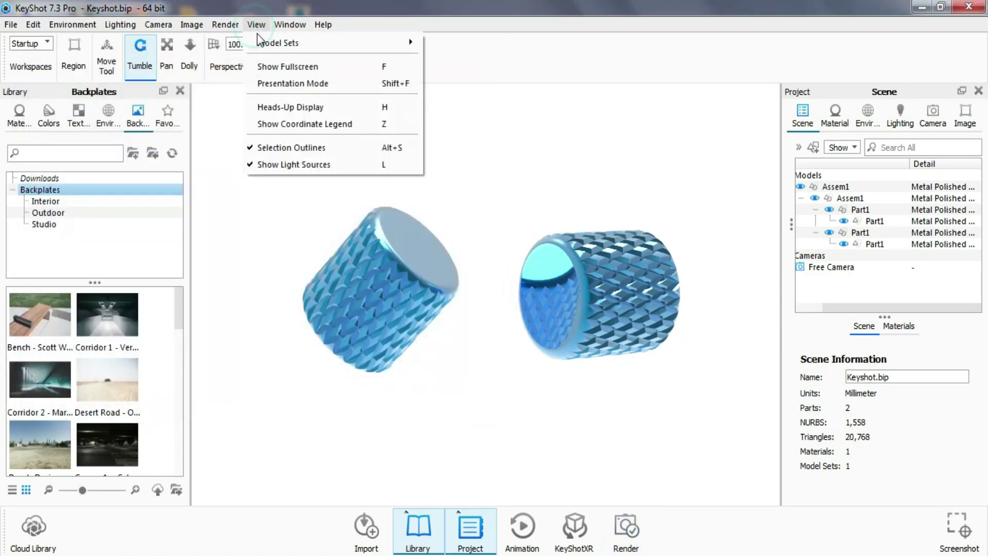
left_click(273, 106)
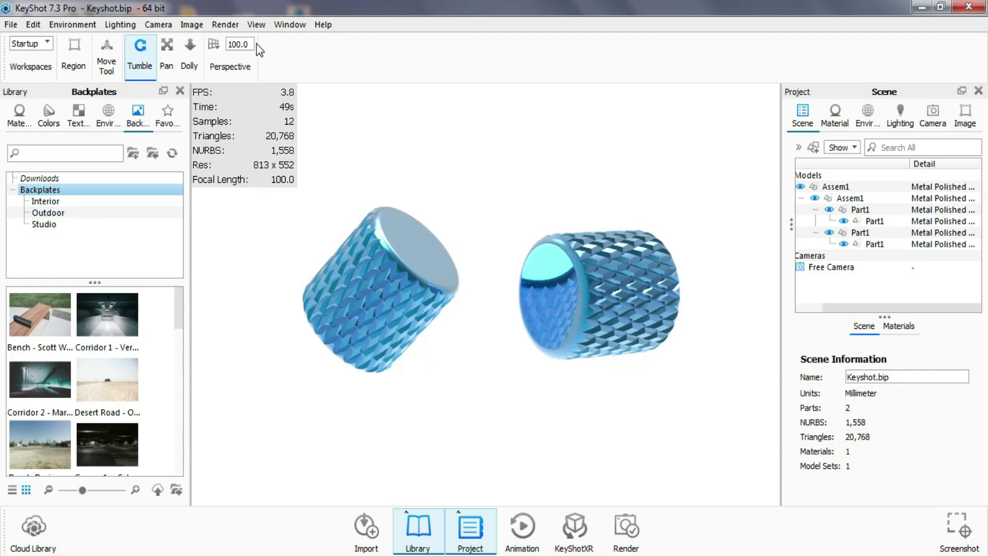
left_click(254, 25)
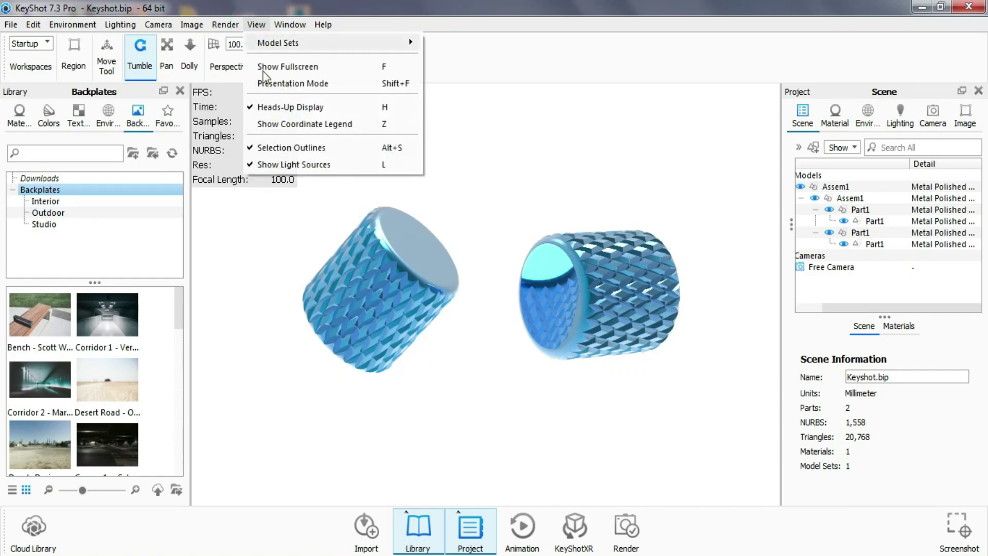
left_click(270, 107)
Render the still with All Render Layers enabled, then close the result.
left_click(224, 25)
left_click(237, 147)
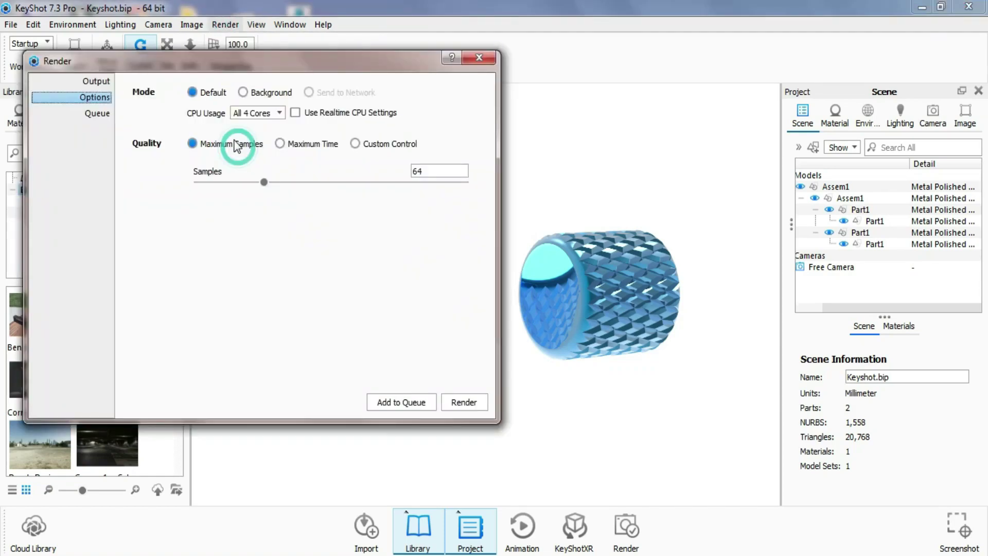
left_click(86, 78)
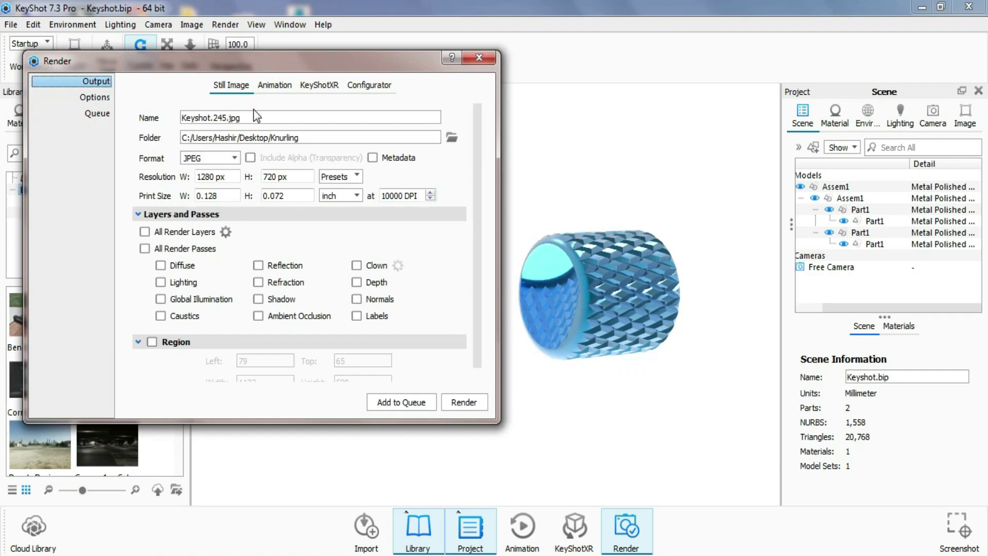
left_click(145, 232)
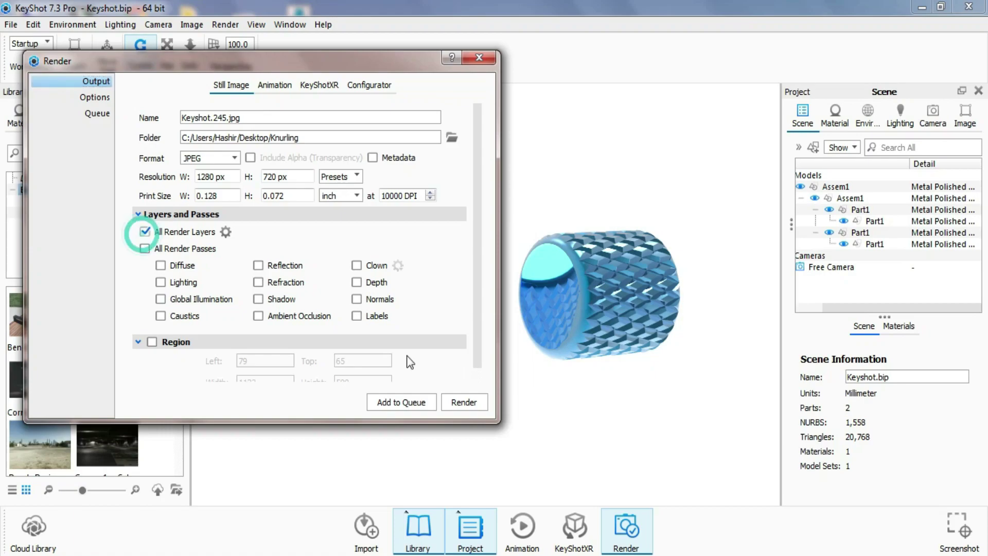
left_click(464, 402)
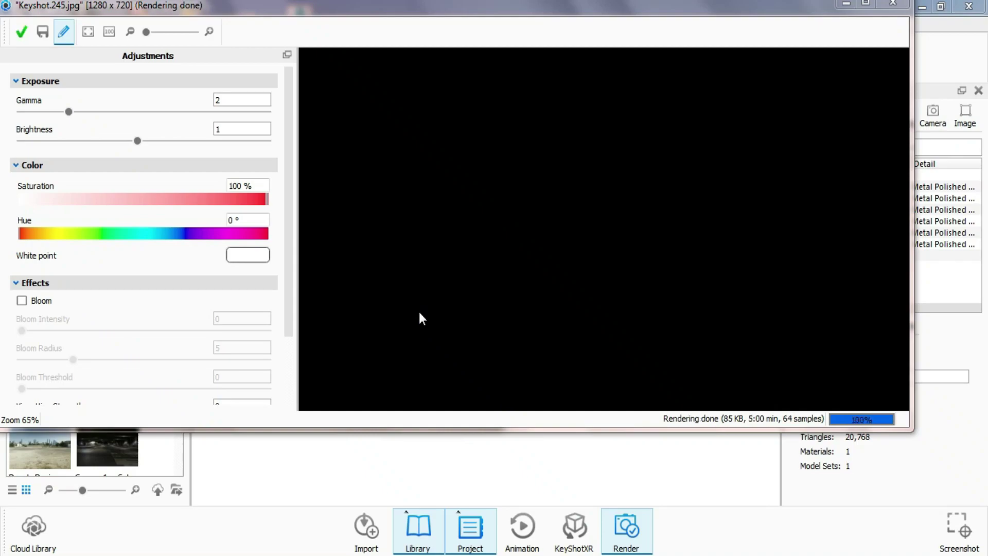
left_click(892, 3)
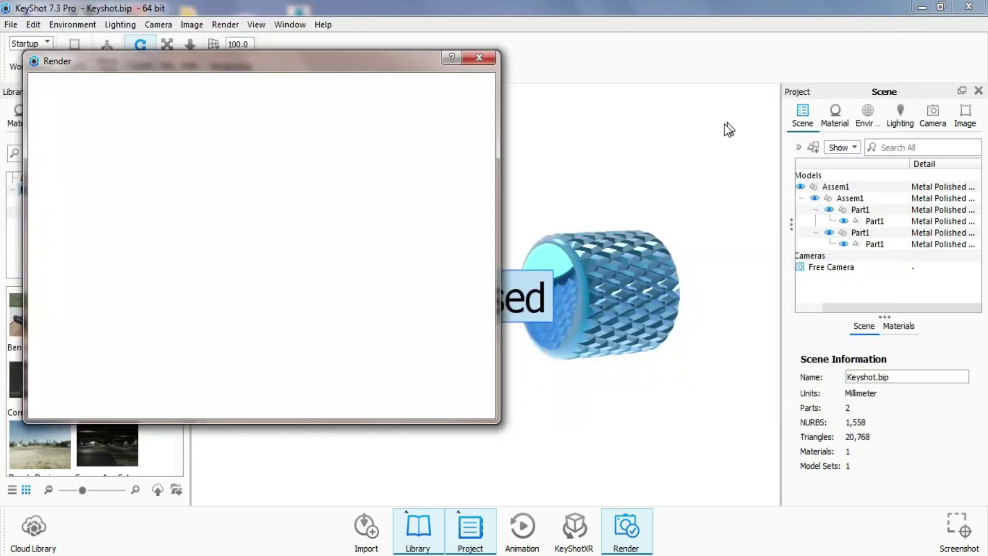
left_click(478, 58)
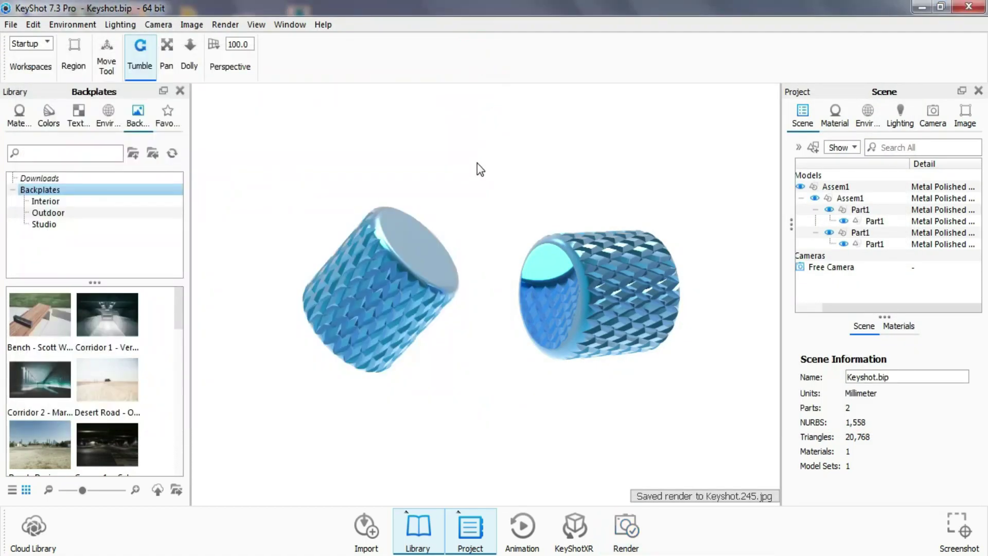